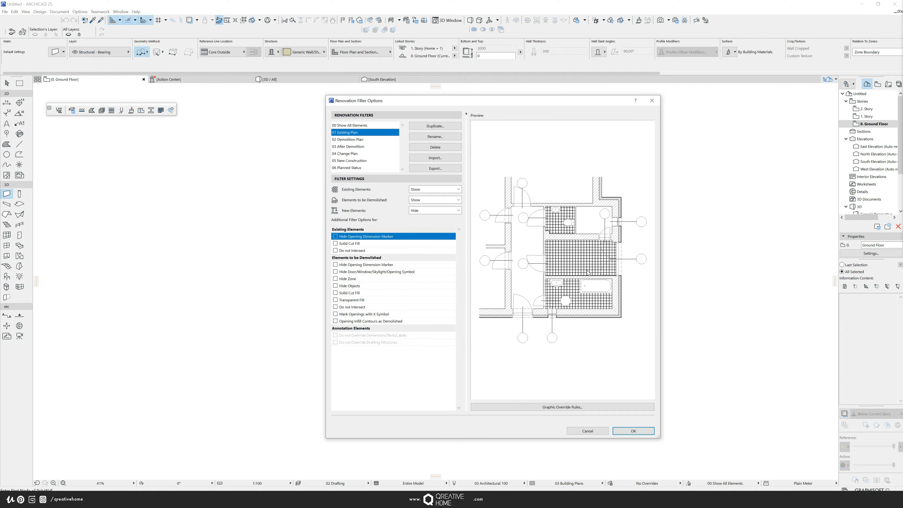
- Preview the Demolition Plan and New Construction renovation filters, then close the Renovation Filter Options dialog
click(359, 141)
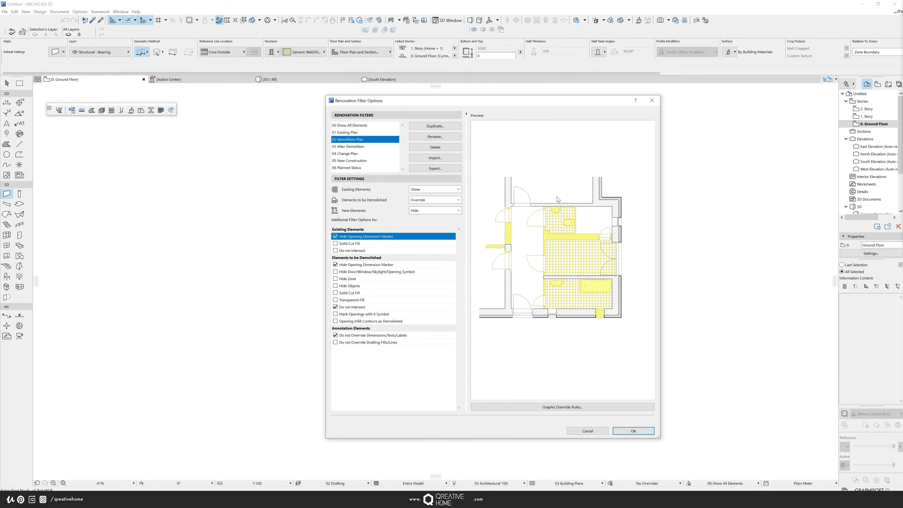
click(360, 161)
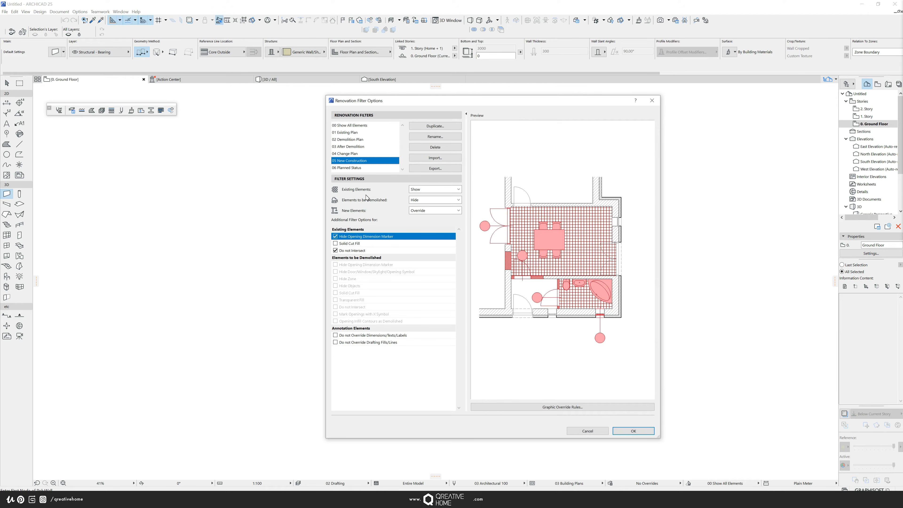
click(652, 101)
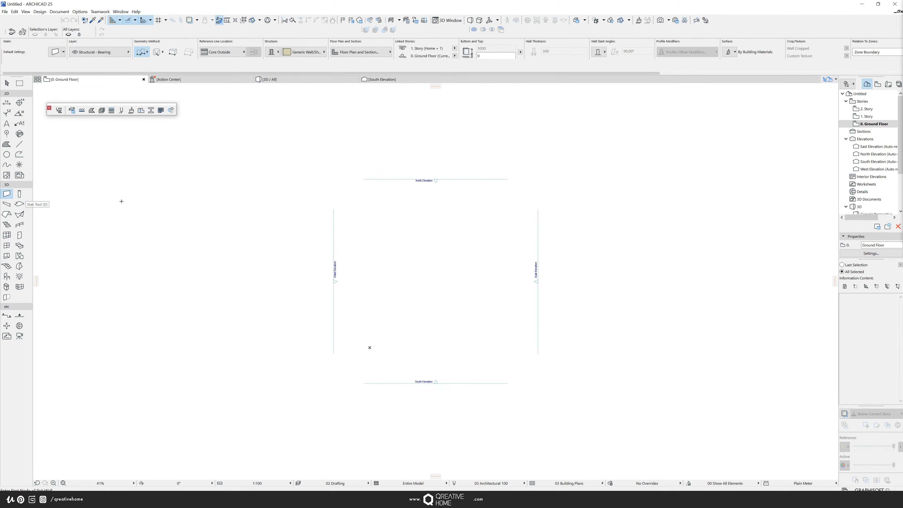
- Draw a short diagonal wall on the ground floor plan
click(380, 238)
double_click(424, 281)
key(Escape)
- Open the new wall's selection settings and examine the choices for its Renovation Status
click(423, 281)
key(ctrl+t)
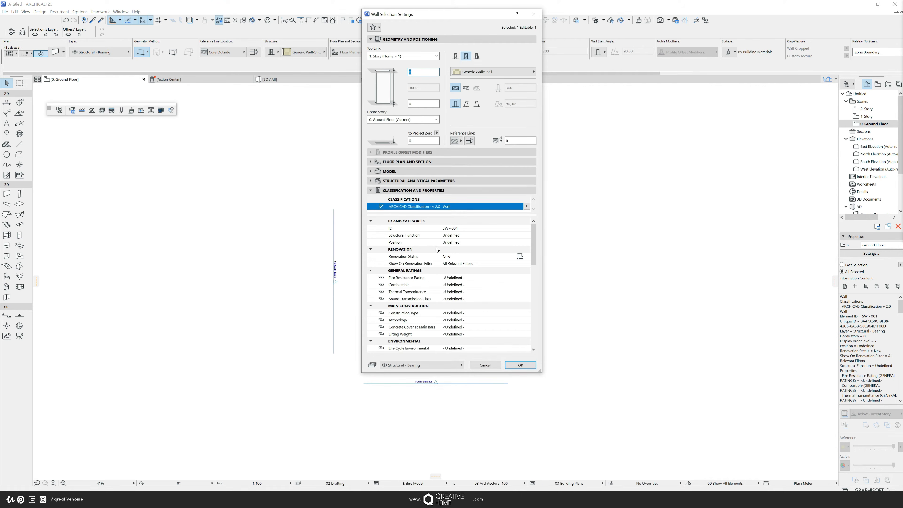
click(463, 258)
click(527, 256)
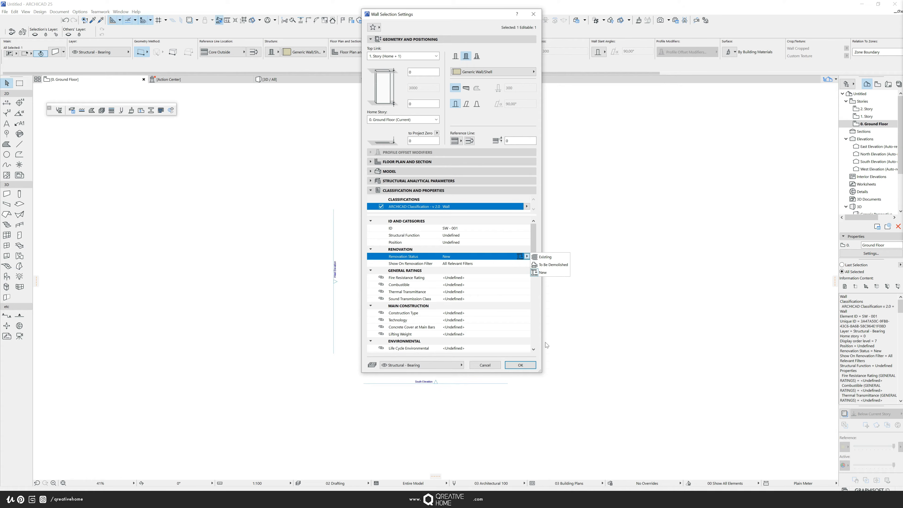
click(536, 298)
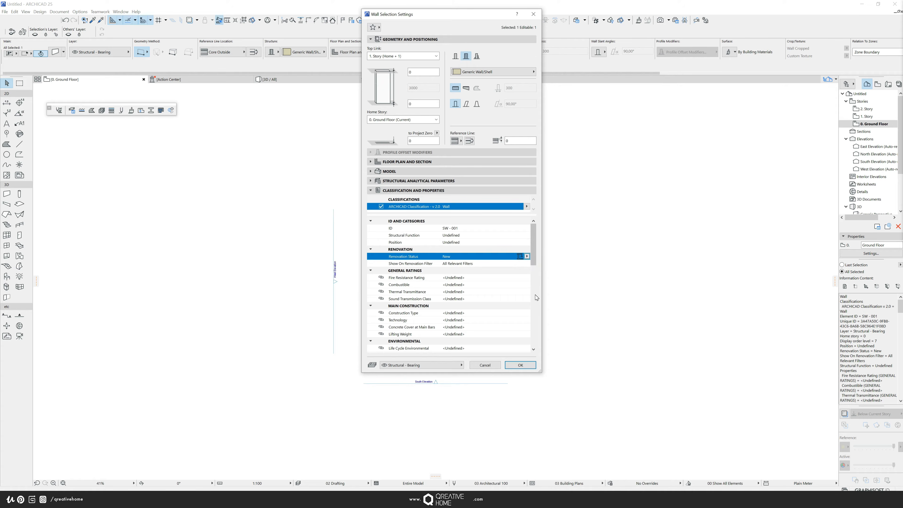
click(526, 256)
click(527, 256)
- Collapse every property group in the wall's Classification and Properties section and close the settings
click(370, 249)
click(370, 221)
click(370, 236)
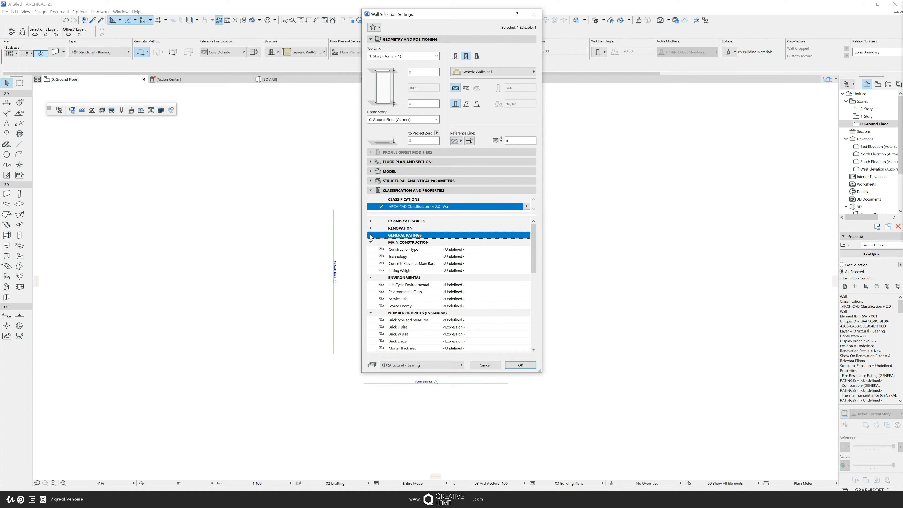
click(370, 242)
click(371, 249)
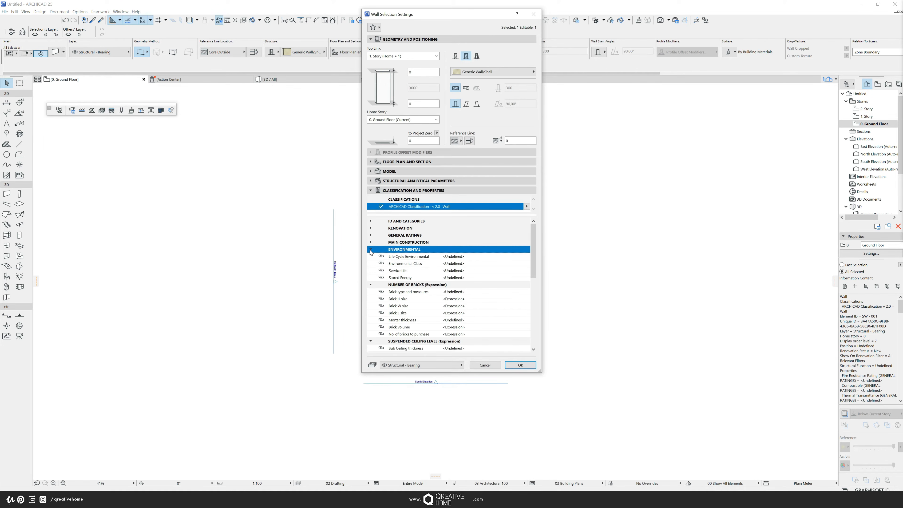
click(370, 256)
click(370, 263)
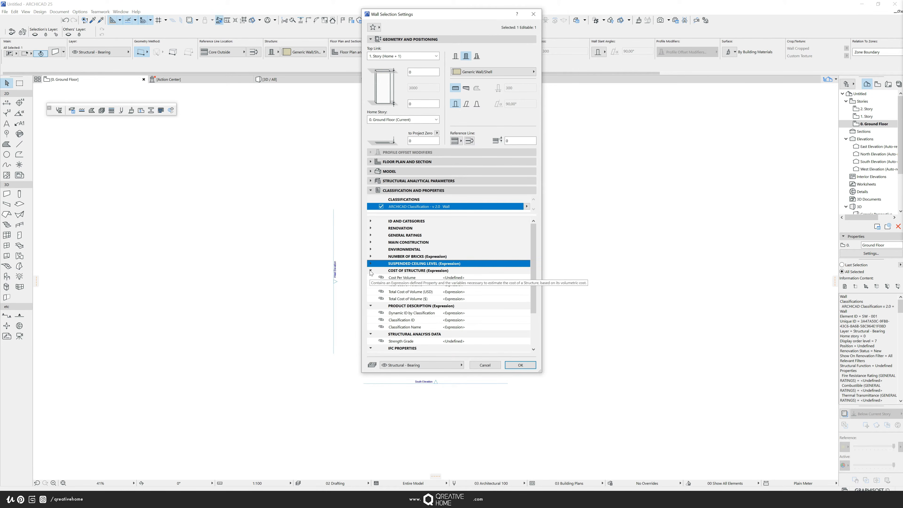
click(371, 270)
click(371, 277)
click(371, 284)
click(371, 292)
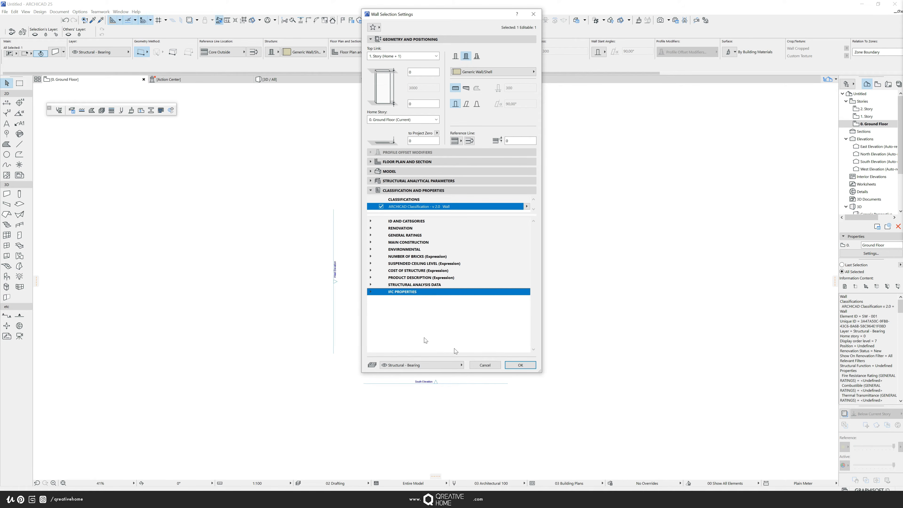
click(520, 365)
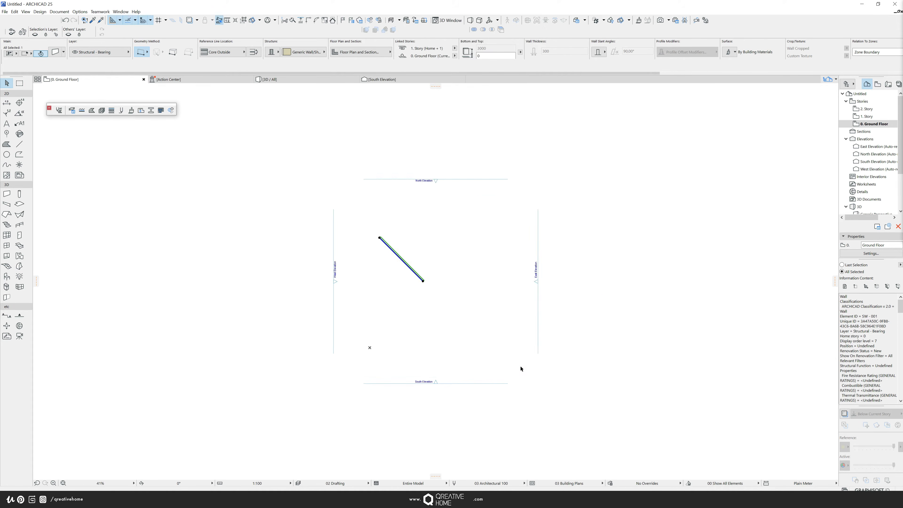
- Open the Property Manager and create a new property named Renovation Filtre NEW in the General Ratings group
scroll(209, 93, up, 1)
click(79, 11)
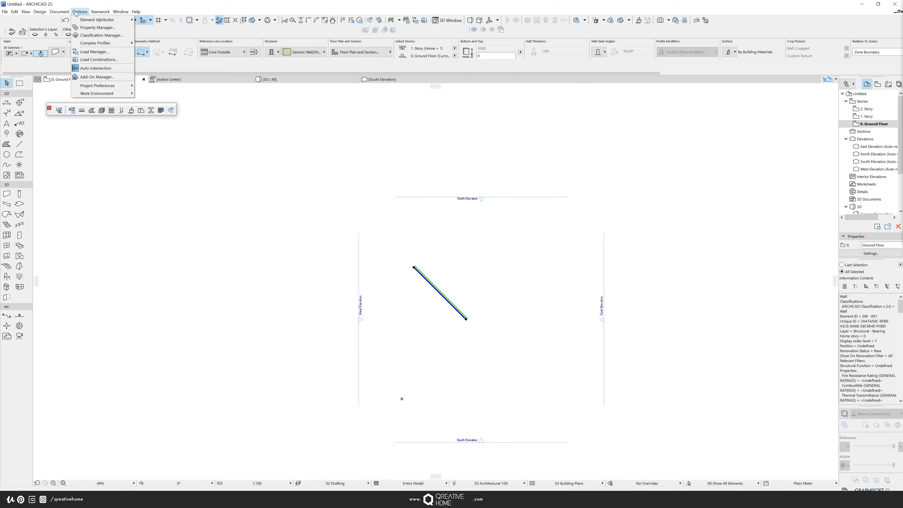
click(99, 28)
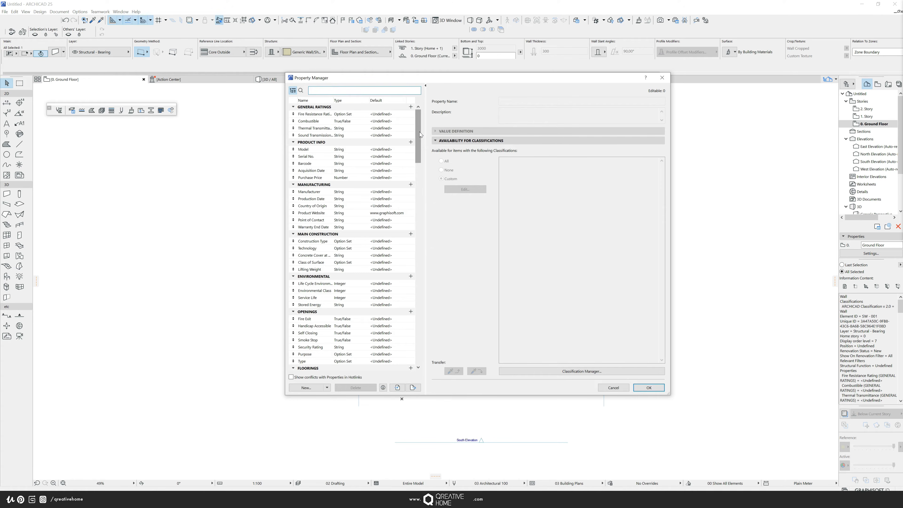
drag(419, 135, 425, 354)
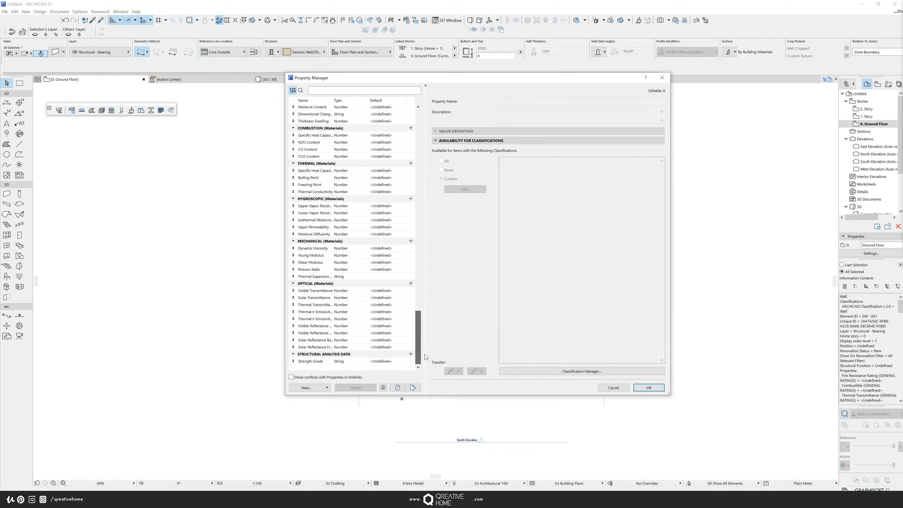
click(304, 391)
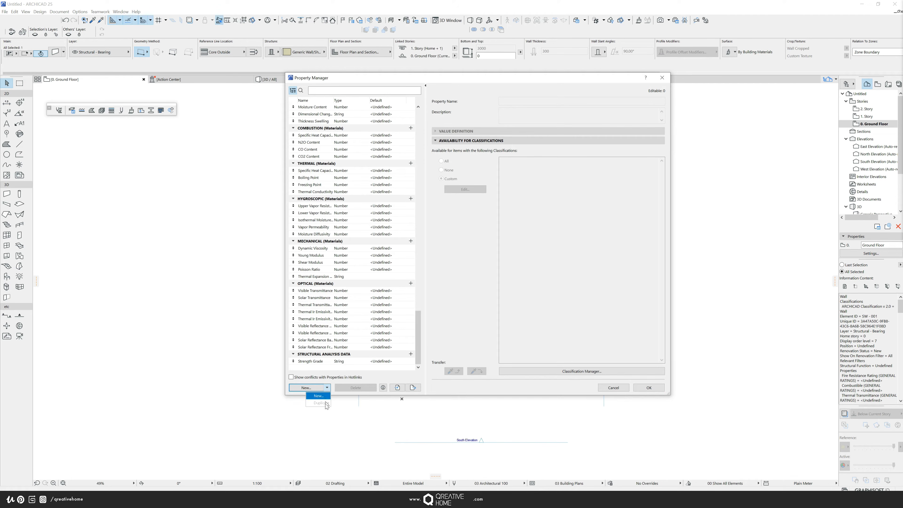
click(358, 342)
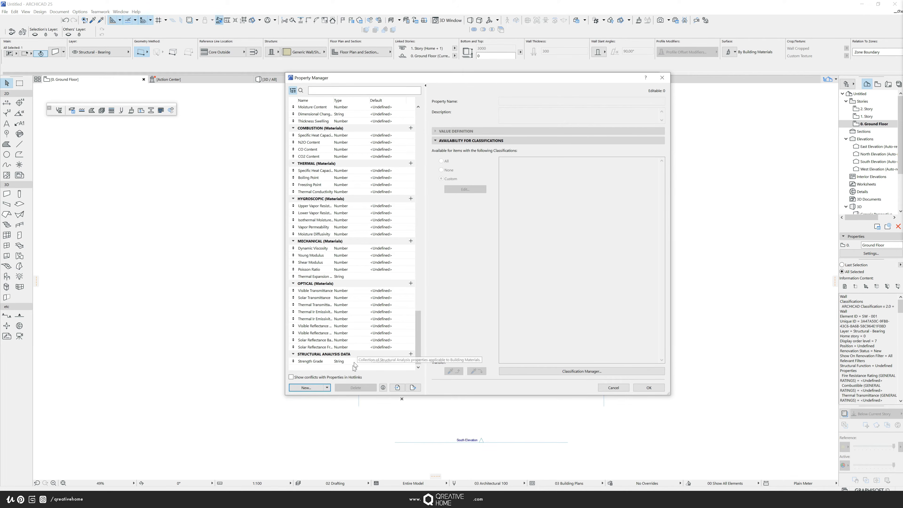
click(316, 387)
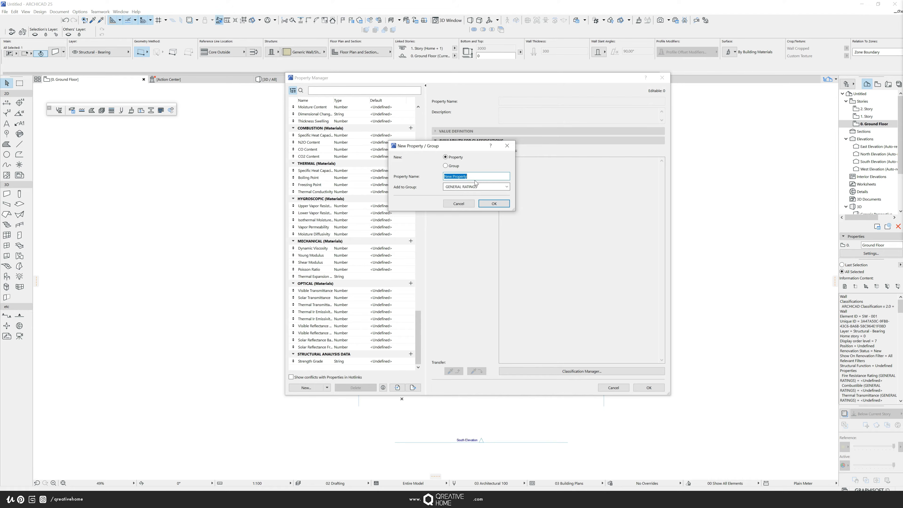
text(Renovation Filtre NE)
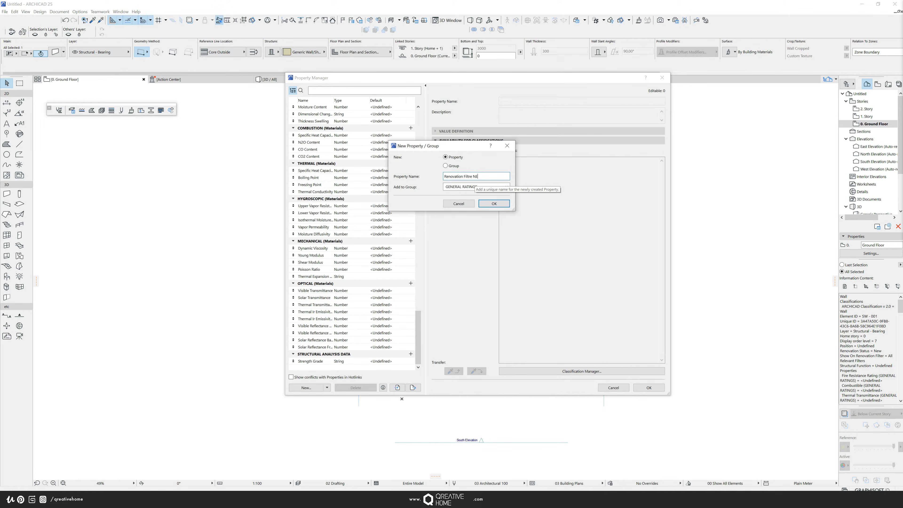
text(W)
click(494, 204)
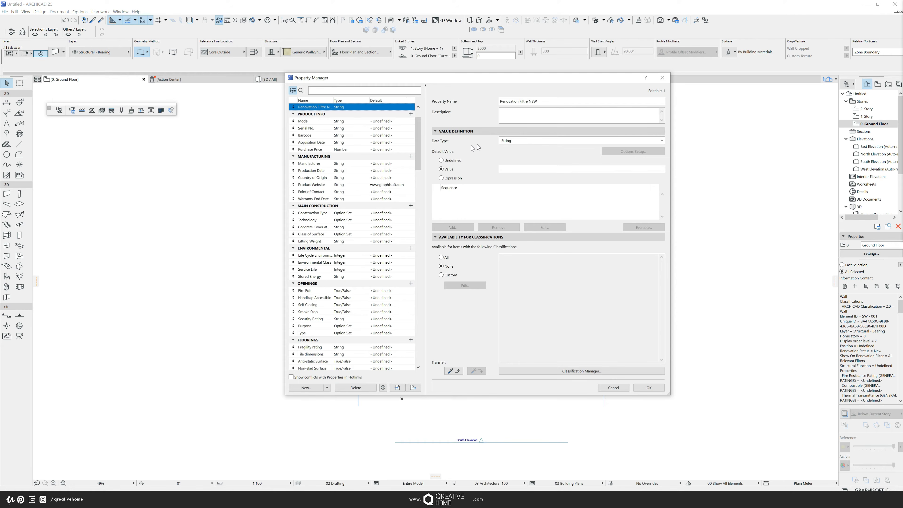
- Set the property's data type to Option Set and add the option Existing
click(529, 142)
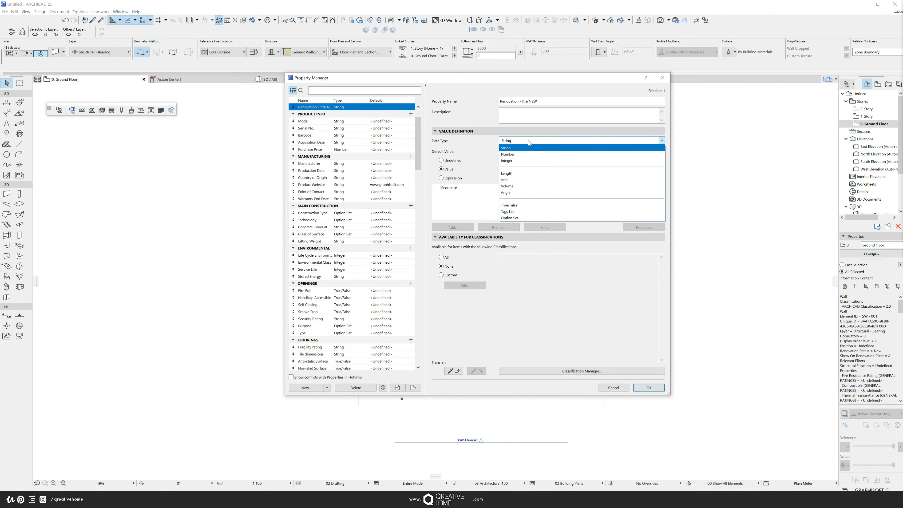
click(511, 217)
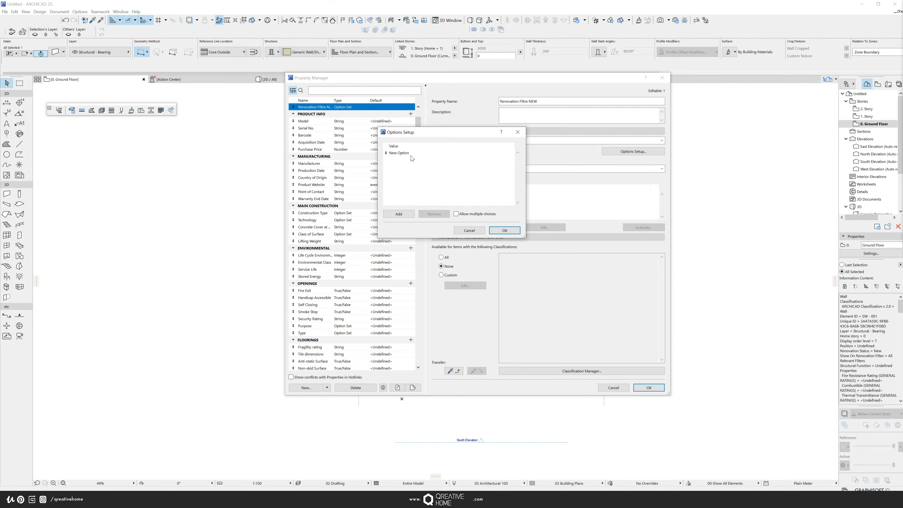
double_click(405, 153)
text(Existing)
click(398, 213)
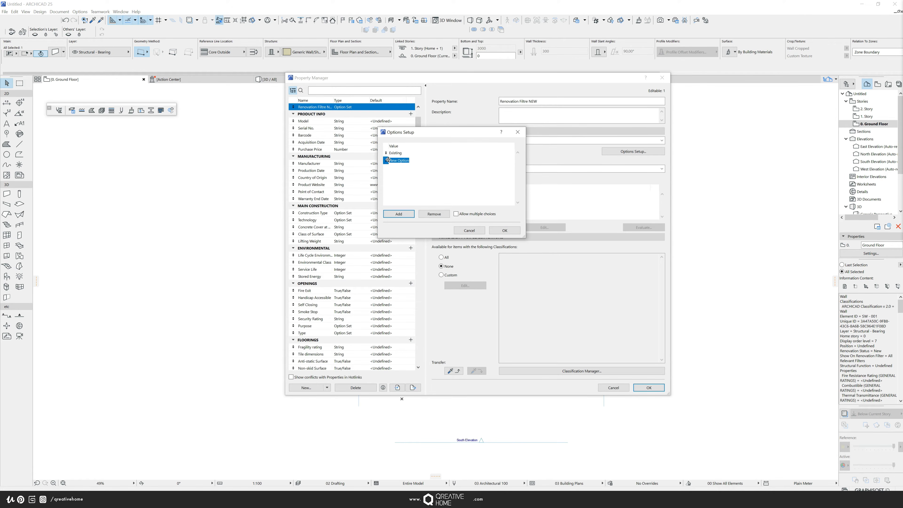
- Add the options To be Demolished, To be Constructed, As built to Sanction and As approved not constructed, then confirm
text(To be Demolished)
click(399, 214)
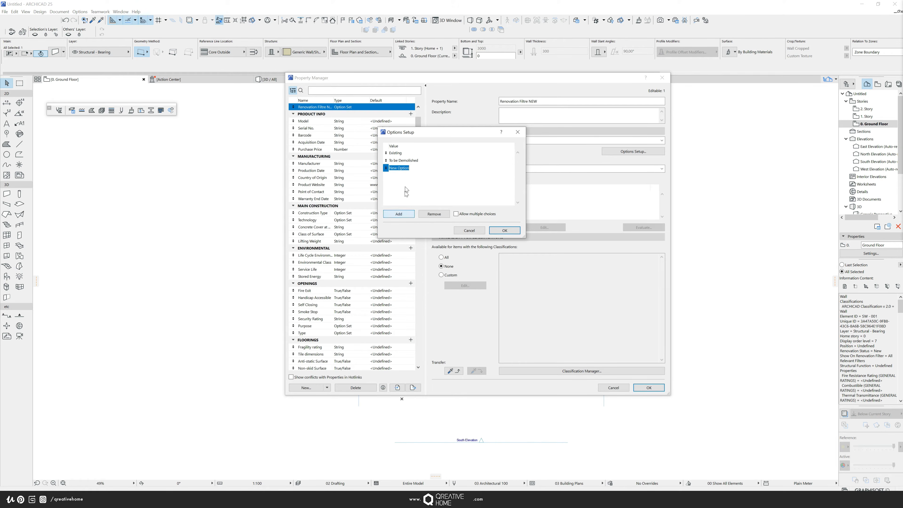
text(T)
key(Delete)
text(Constructed)
click(399, 214)
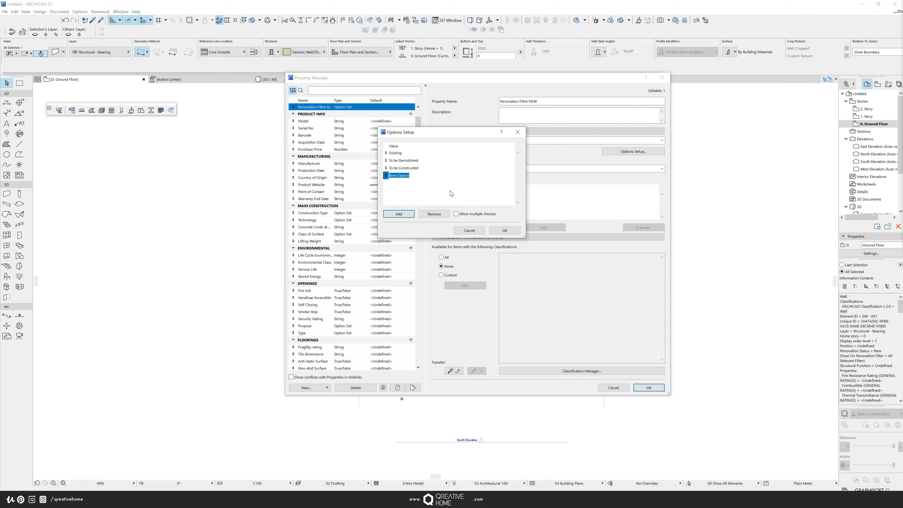
text(As built to Sanc)
click(399, 214)
click(402, 183)
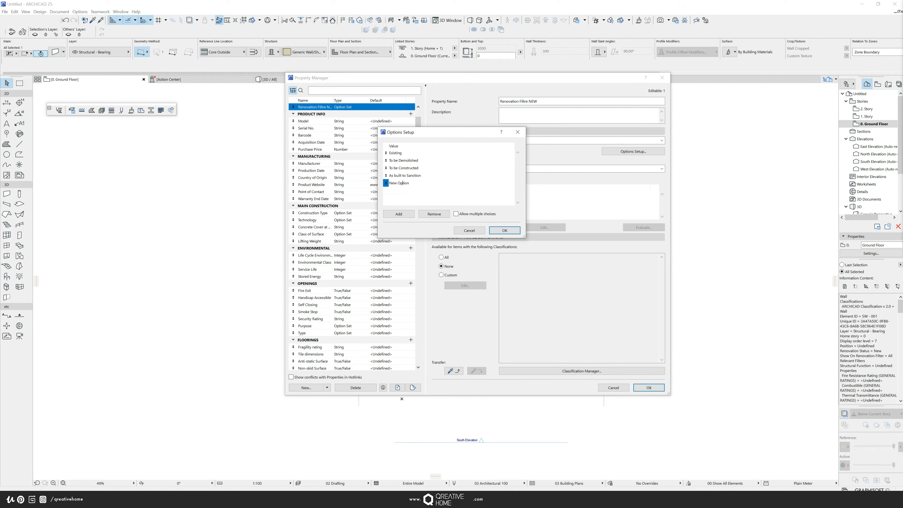
drag(410, 183, 383, 183)
text(As approved not constructed)
click(506, 230)
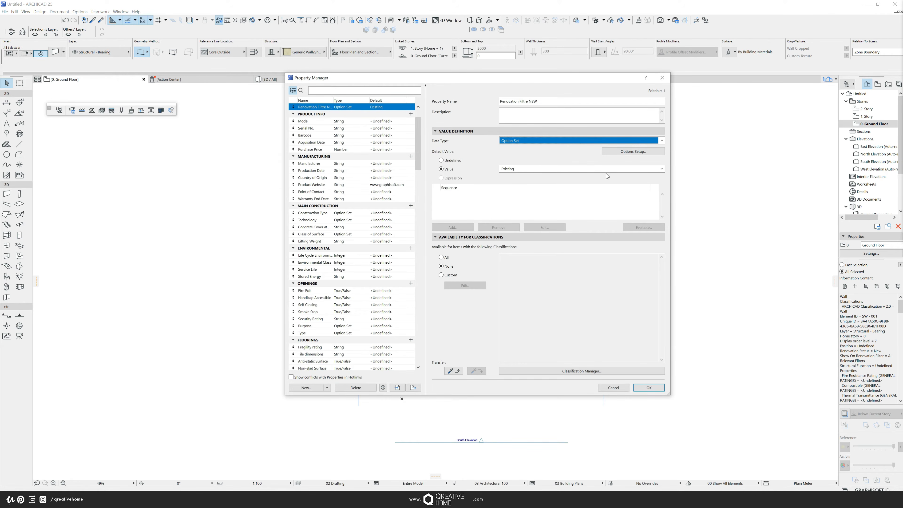
- Set the default value to Existing, make the property available for all classifications, and apply
click(640, 170)
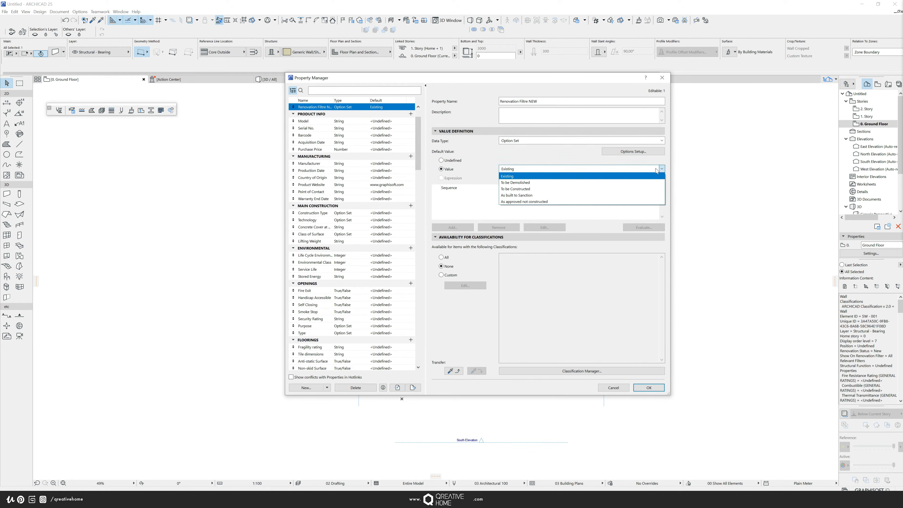
click(480, 170)
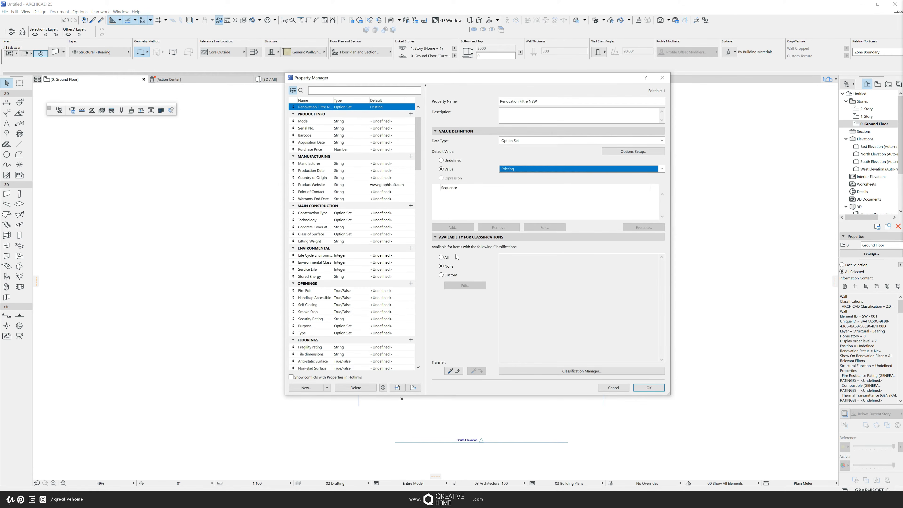
click(441, 257)
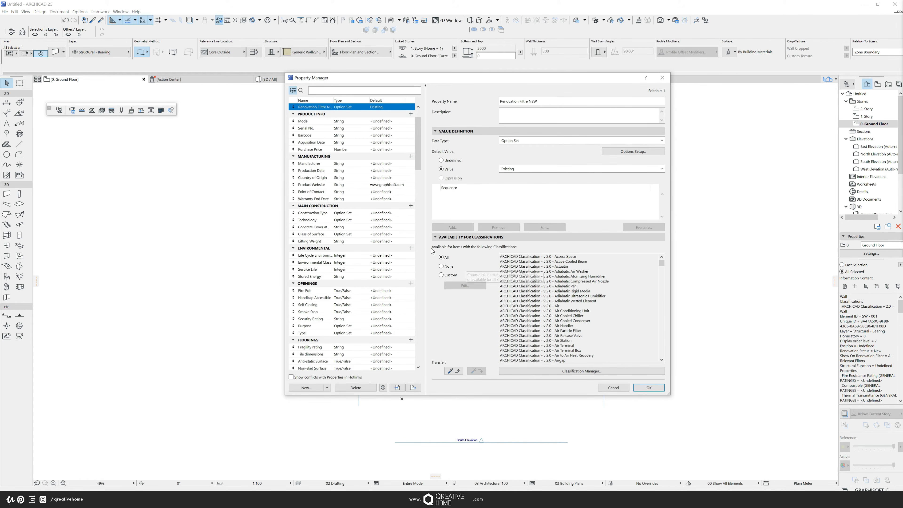
click(644, 390)
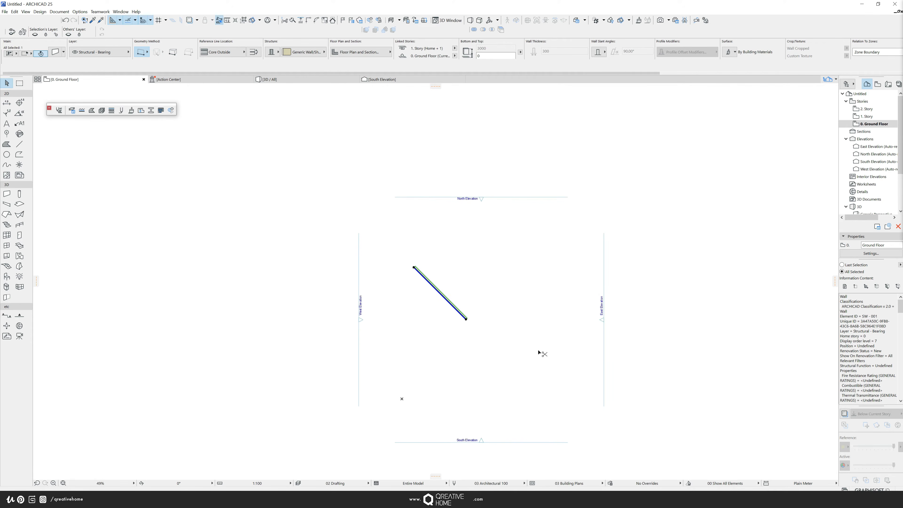
- In the selected wall's settings, set its Renovation Filtre NEW property to To be Demolished
key(ctrl+t)
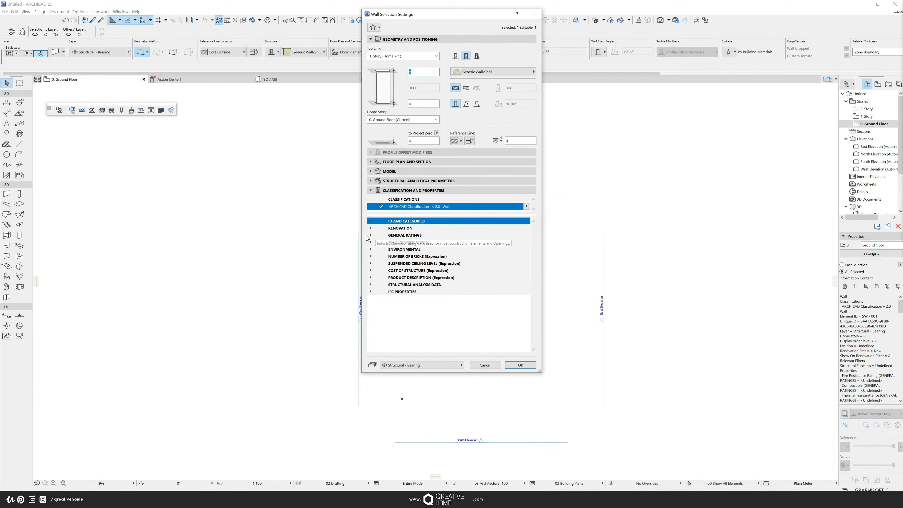
click(410, 235)
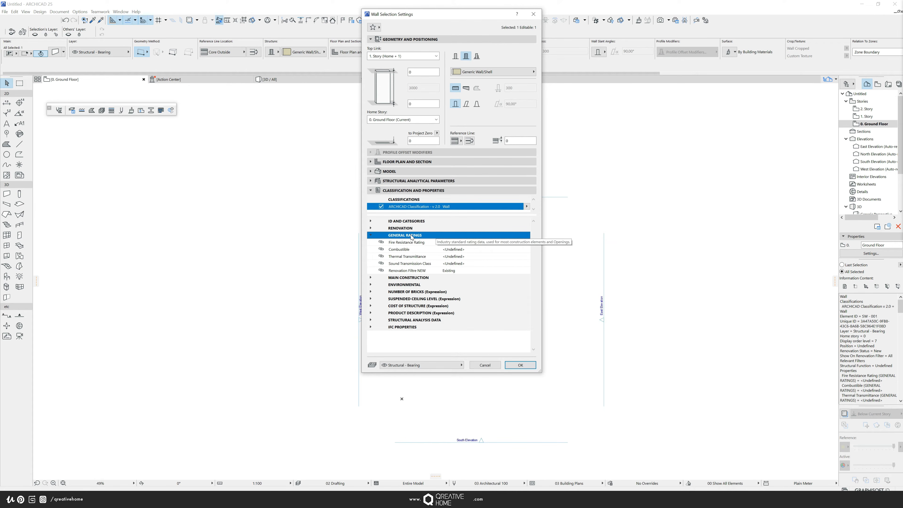
click(403, 272)
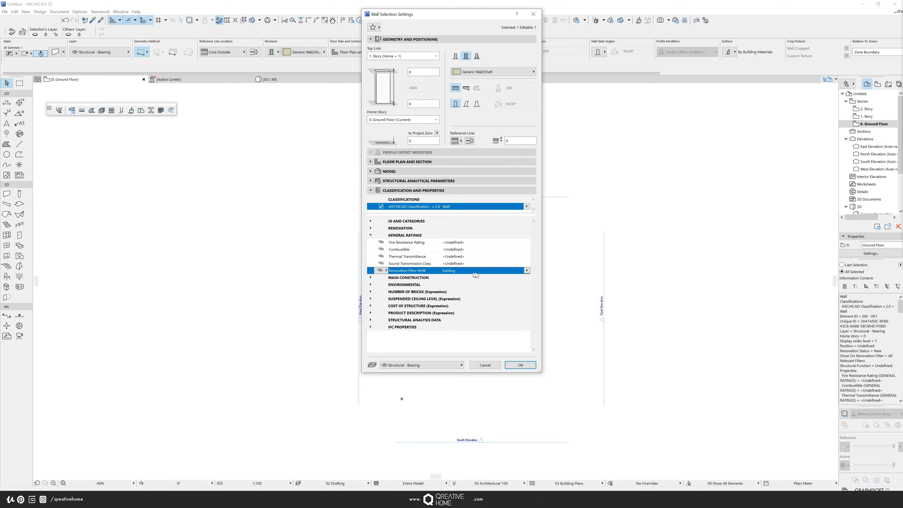
click(527, 271)
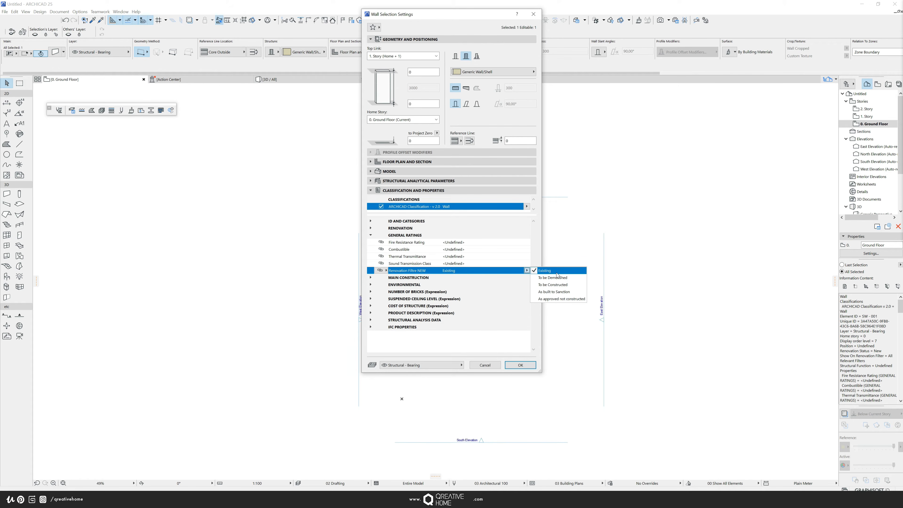
click(560, 281)
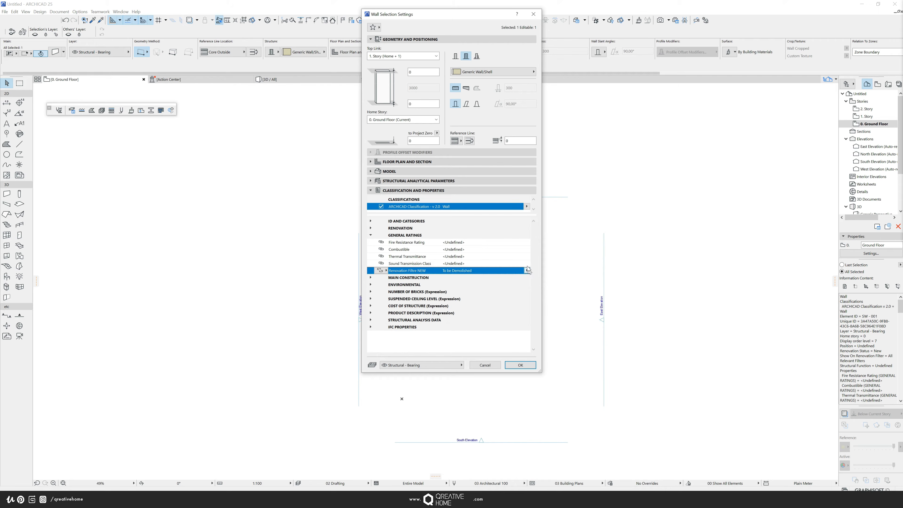
- Confirm the wall's settings with Renovation Filtre NEW set to To be Demolished
drag(458, 20, 483, 25)
drag(576, 31, 586, 32)
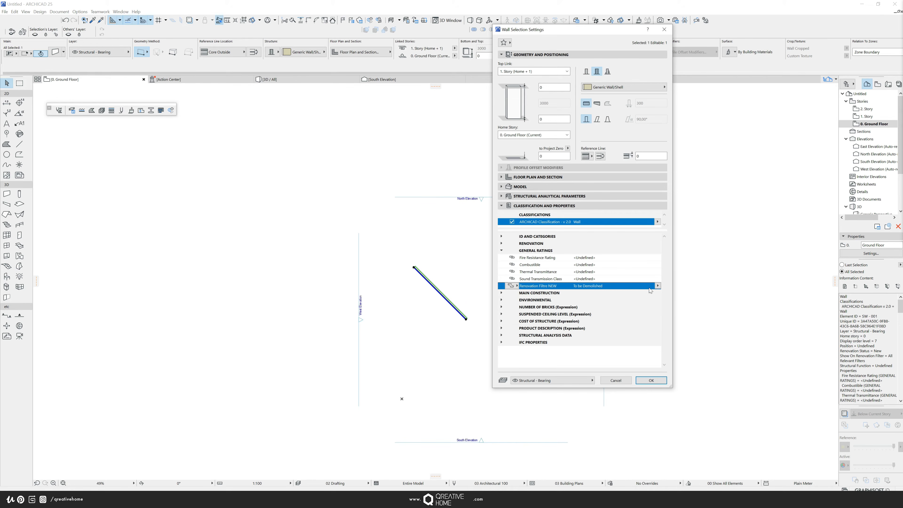
click(658, 286)
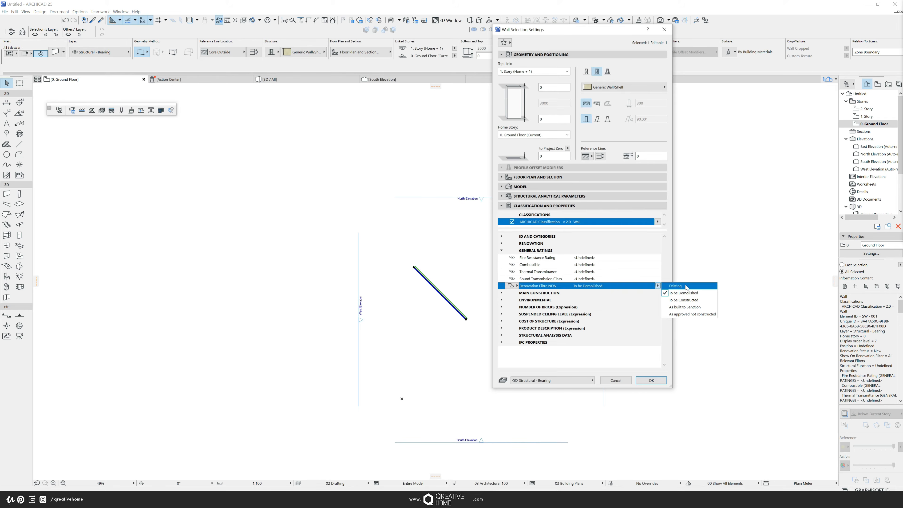
click(646, 381)
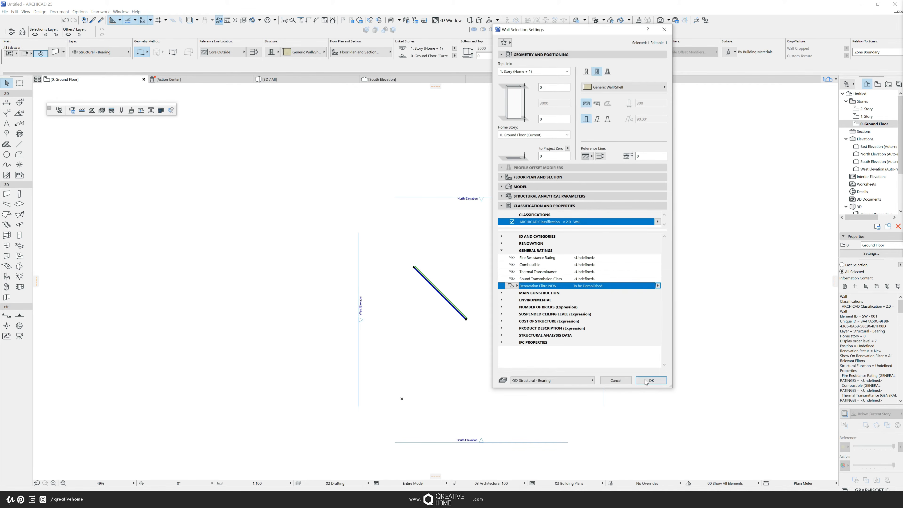
click(646, 381)
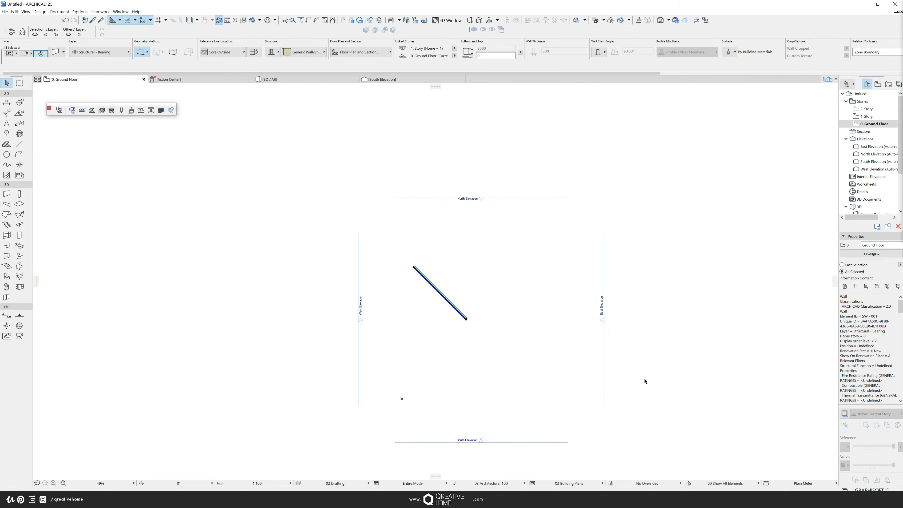
- Create a new graphic override combination named Renovation Filtre
click(611, 483)
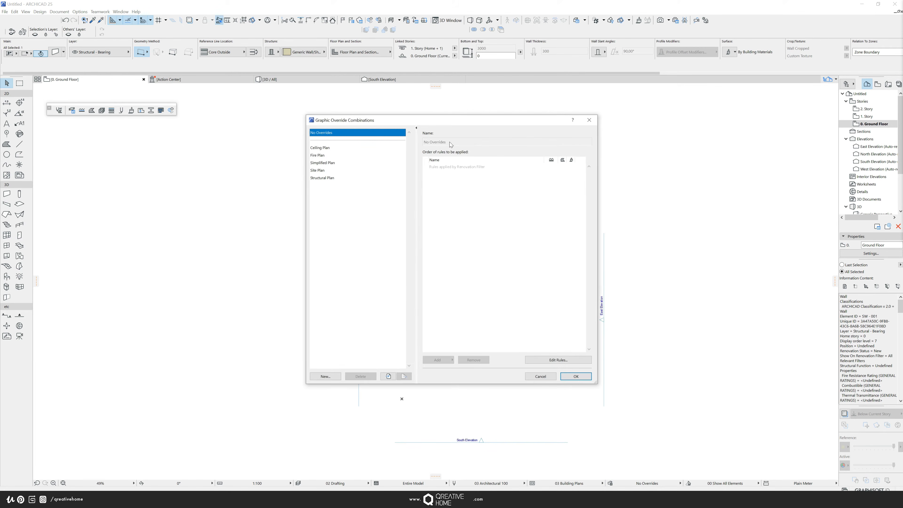
drag(438, 121, 476, 130)
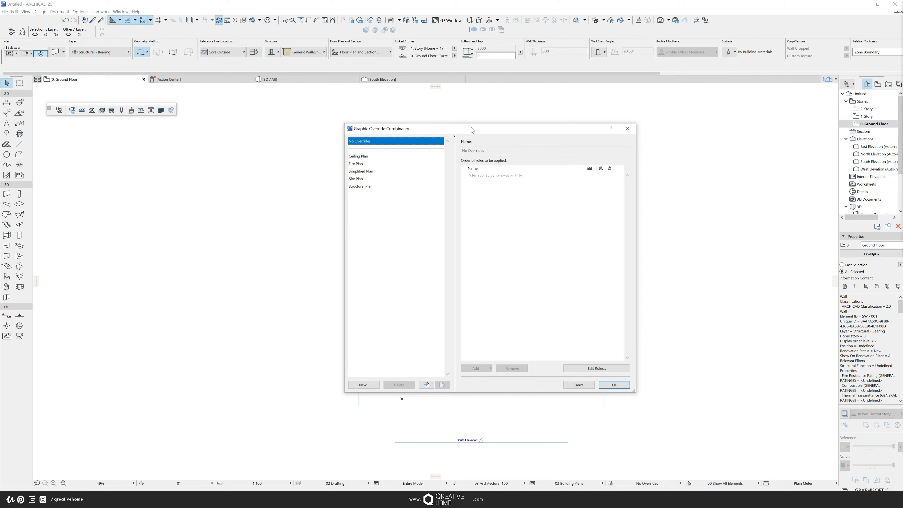
drag(472, 130, 479, 134)
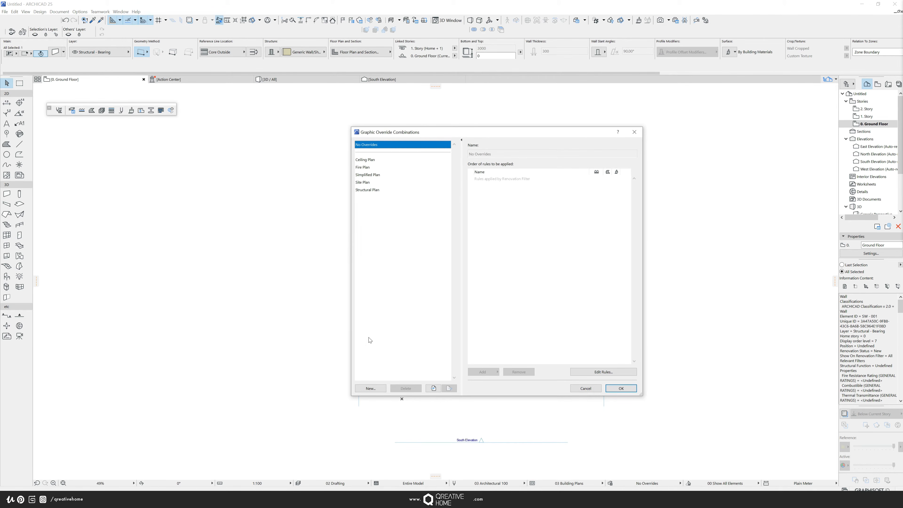
click(370, 388)
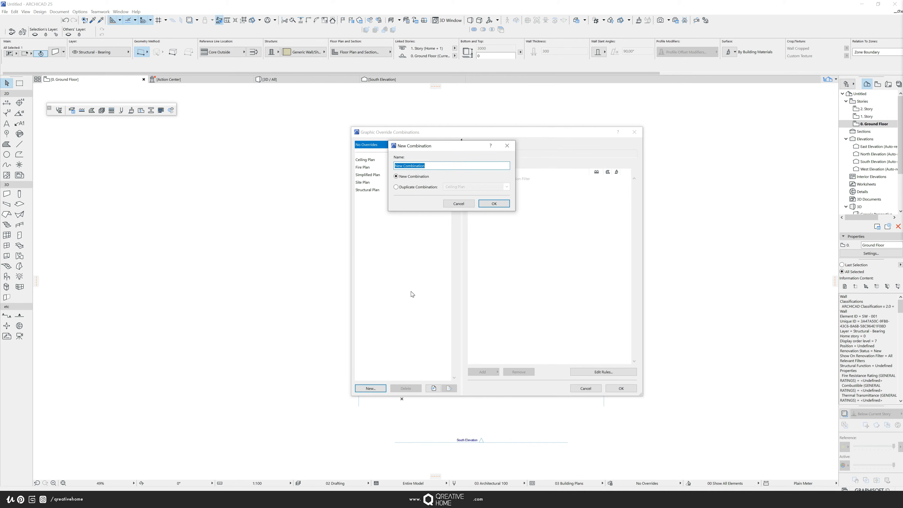
text(Renovation Filtre)
click(506, 204)
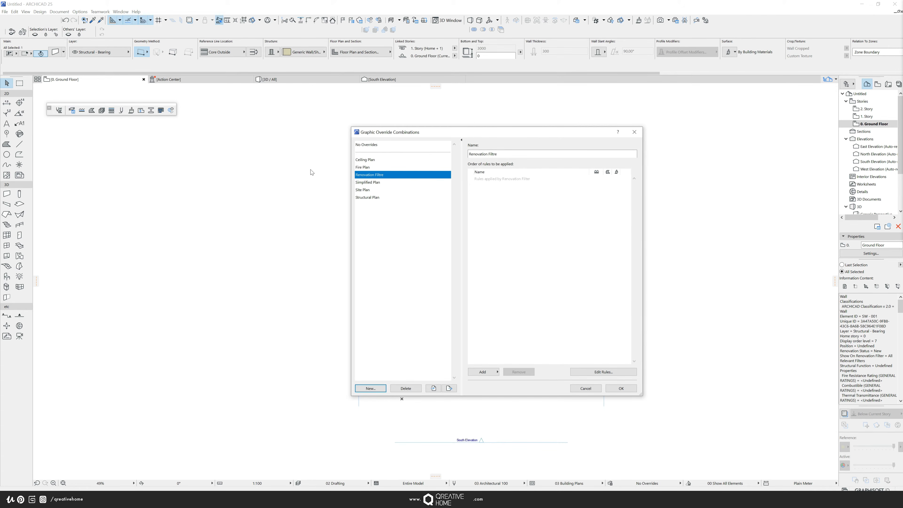
- Browse the existing override combinations to examine their rules, returning to Renovation Filtre
click(369, 167)
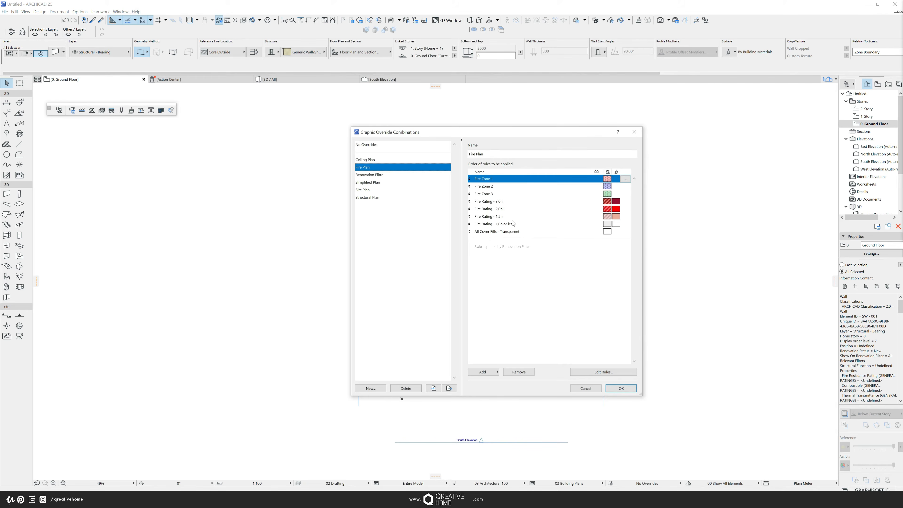
click(373, 160)
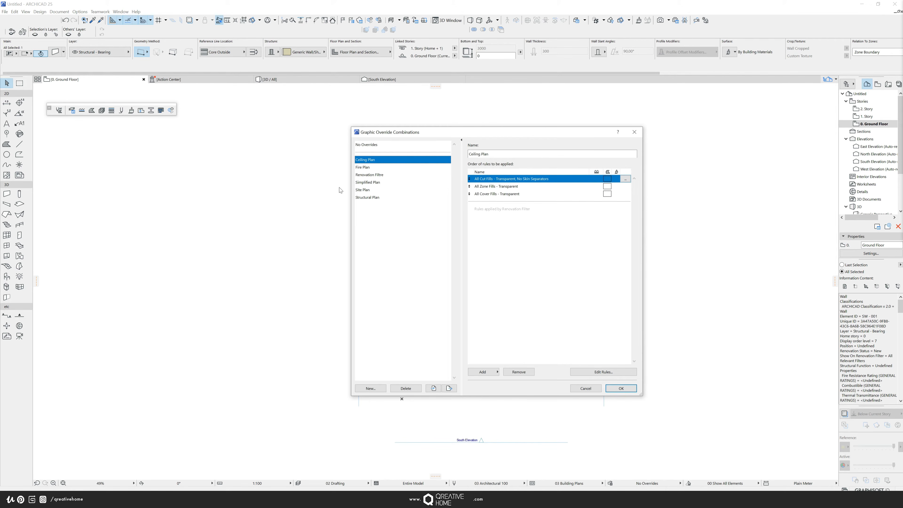
click(370, 182)
click(371, 190)
click(372, 197)
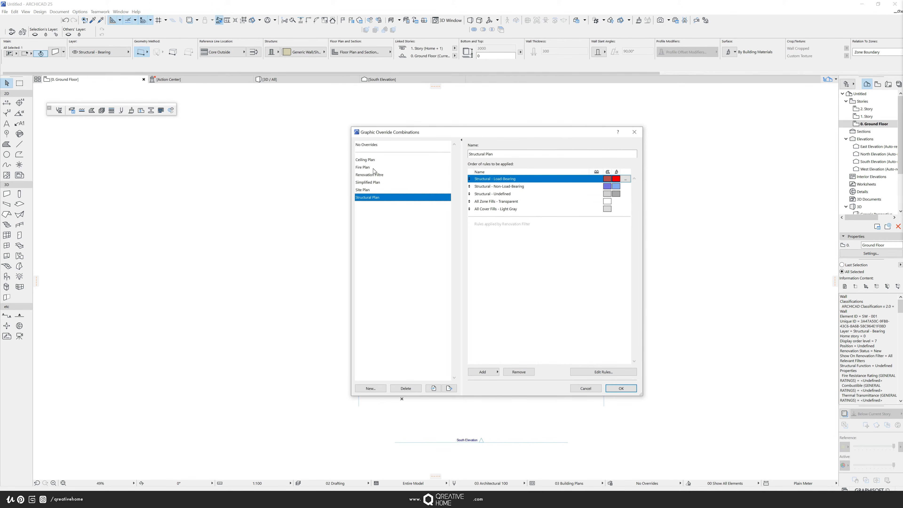
click(375, 175)
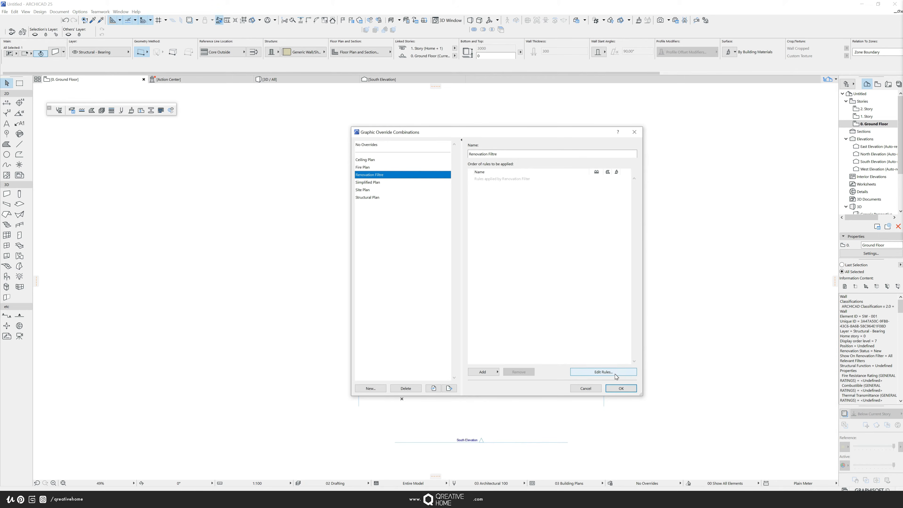
- Create a new override rule named RED - To Construct in the Renovation Filtre combination
click(489, 374)
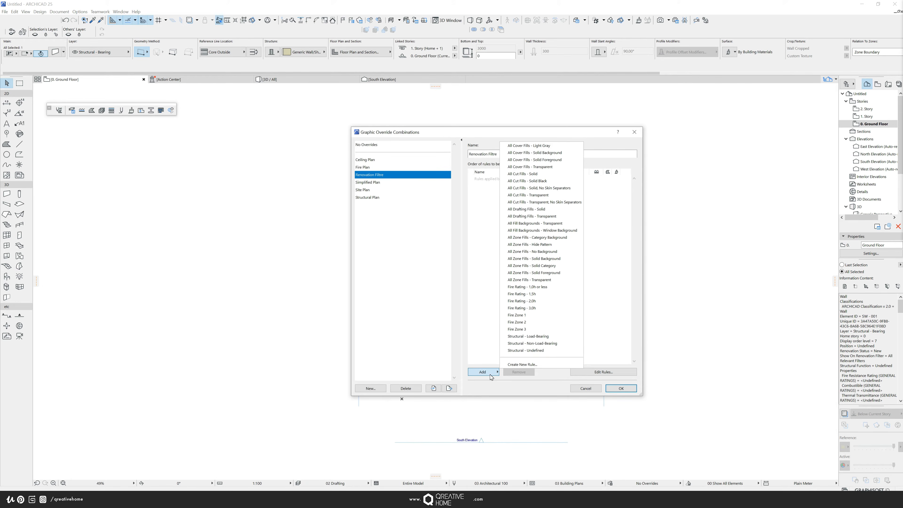
click(530, 365)
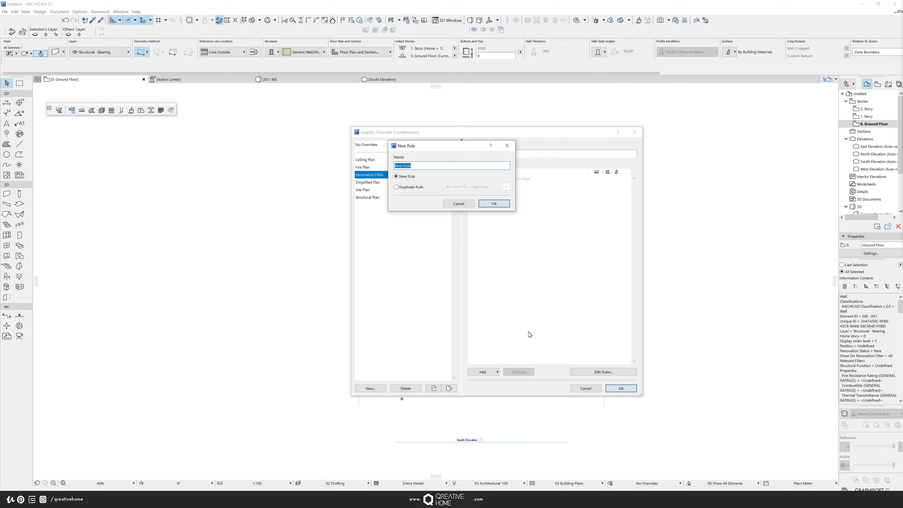
text(RED - To Construct)
click(505, 205)
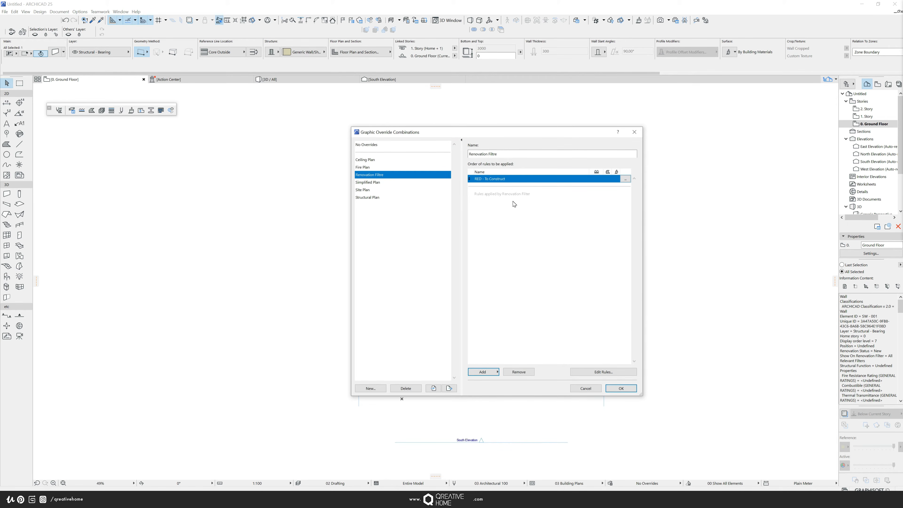
- Open the RED - To Construct rule for editing in the graphic override rules dialog
click(564, 239)
click(597, 372)
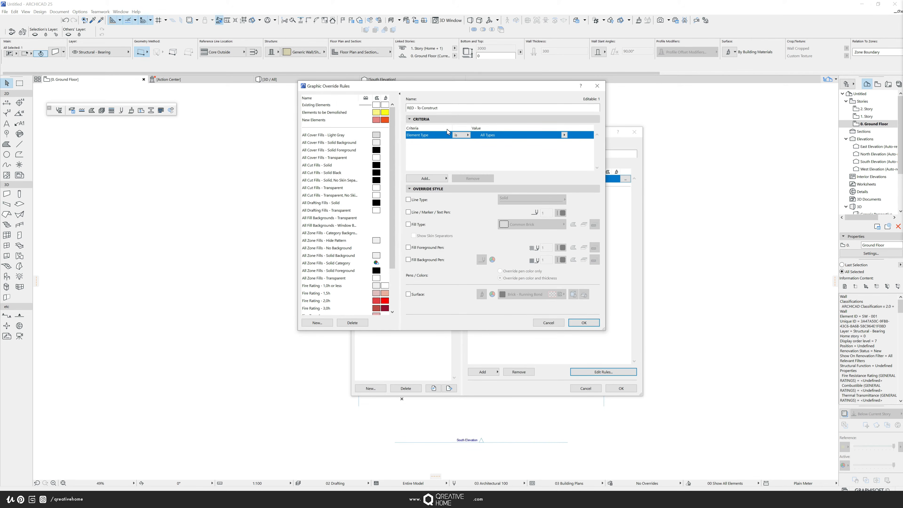
drag(423, 87, 449, 107)
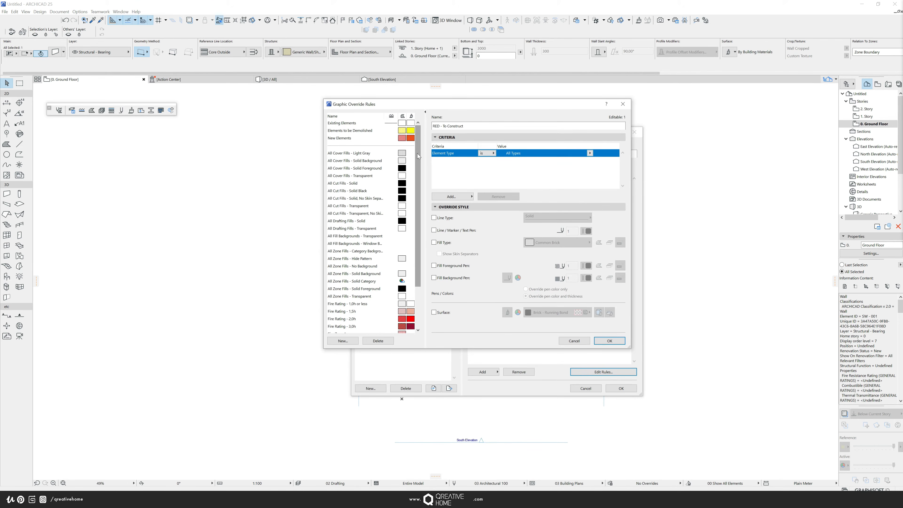
mouse_move(417, 153)
mouse_down()
mouse_move(422, 206)
mouse_move(419, 149)
mouse_up()
click(425, 112)
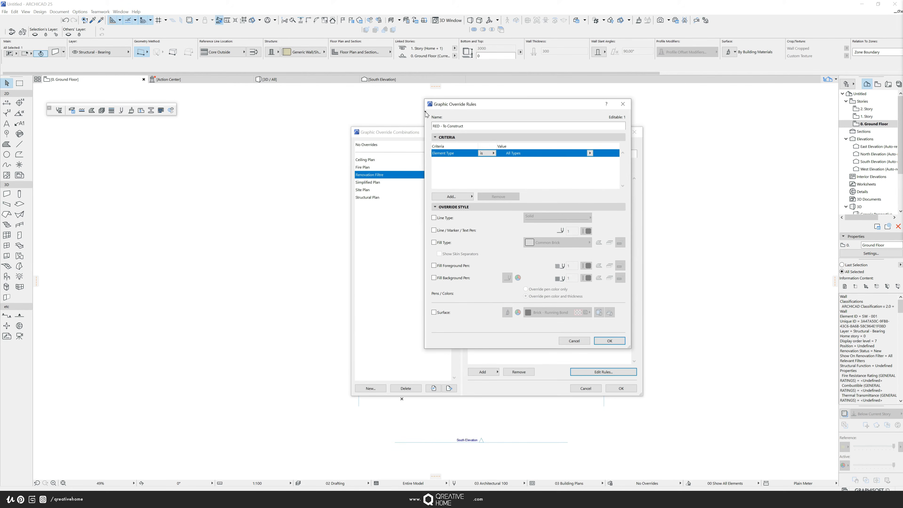
drag(472, 105, 441, 98)
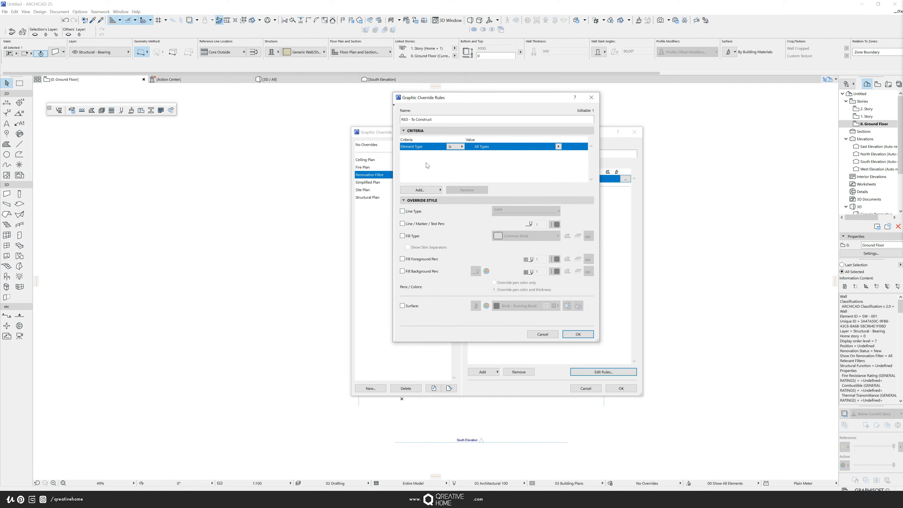
click(431, 200)
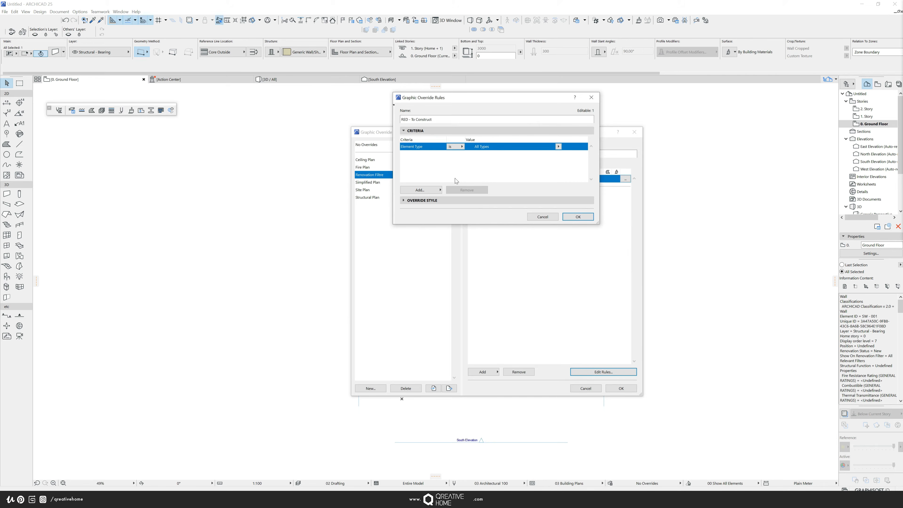
click(431, 200)
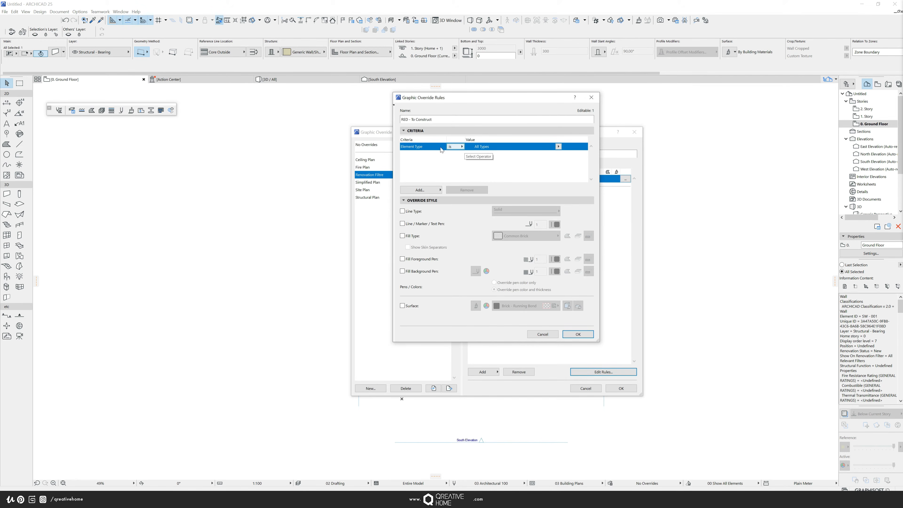
- Keep Element Type as All Types and add the criterion Renovation Filtre NEW is To be Constructed
click(559, 146)
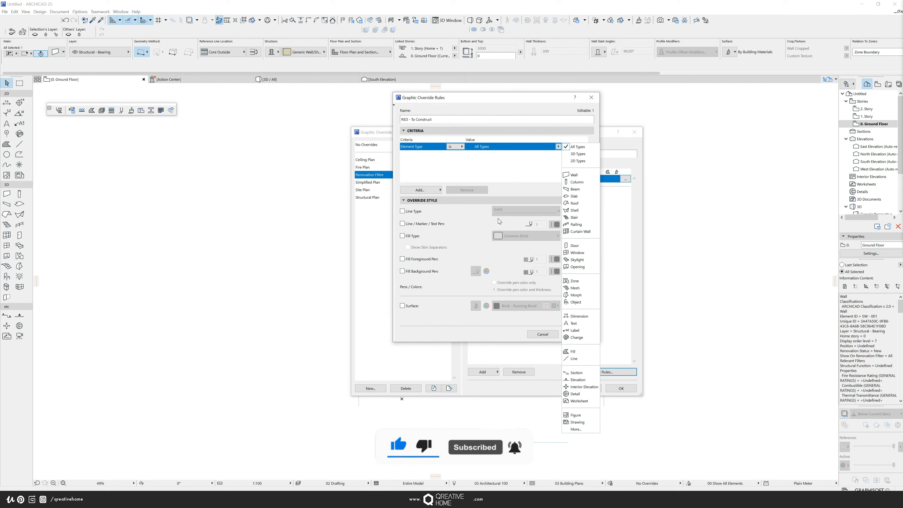
click(577, 146)
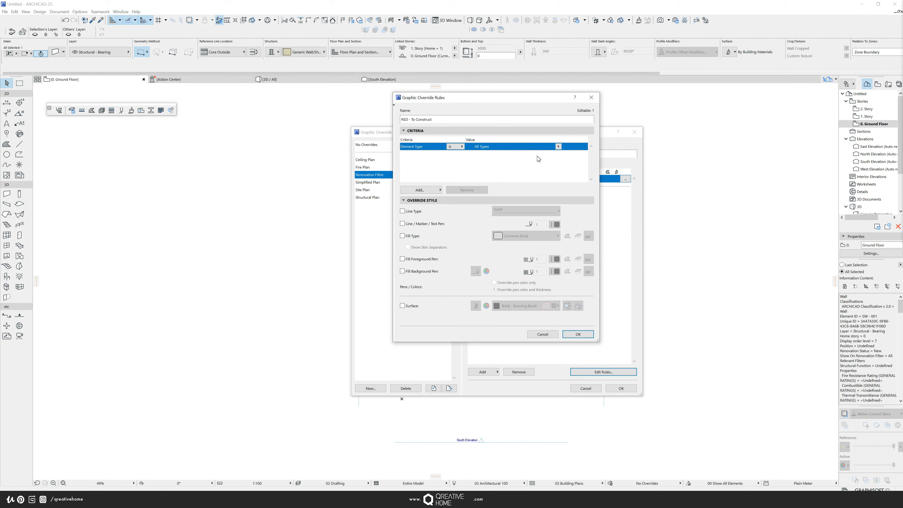
click(431, 192)
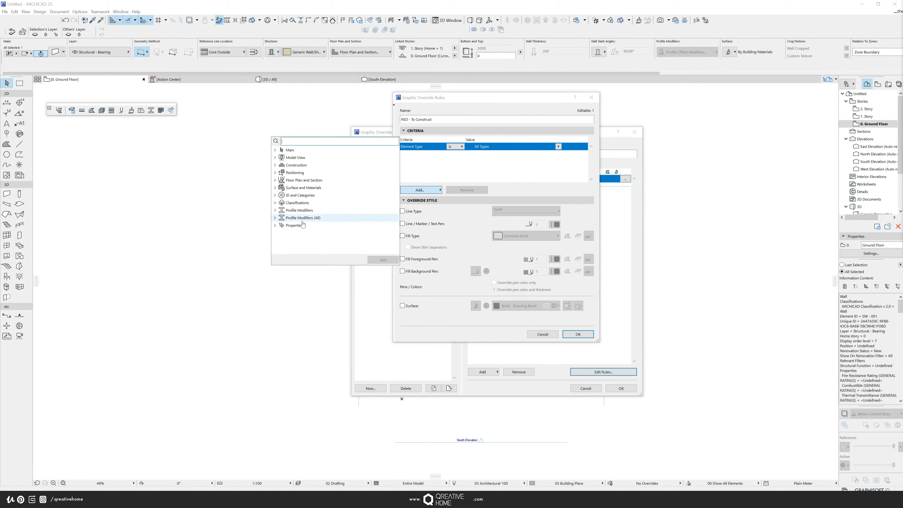
click(276, 227)
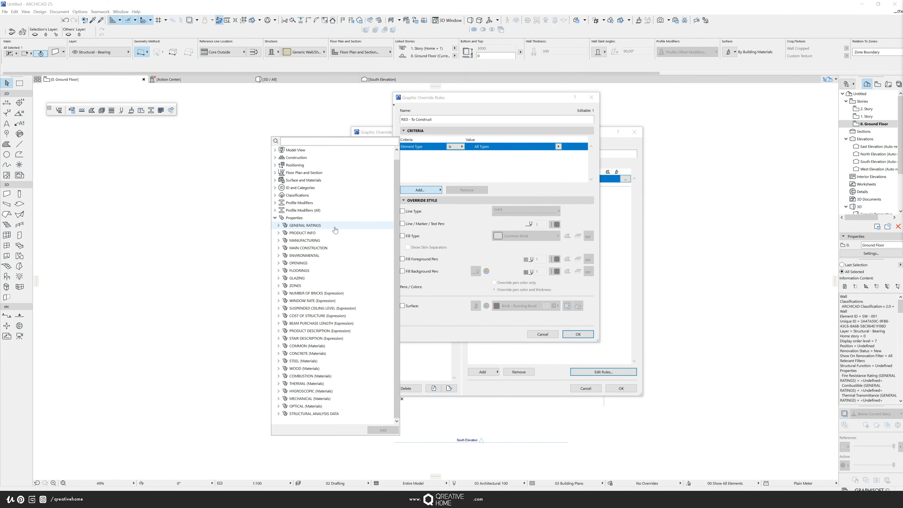
click(279, 226)
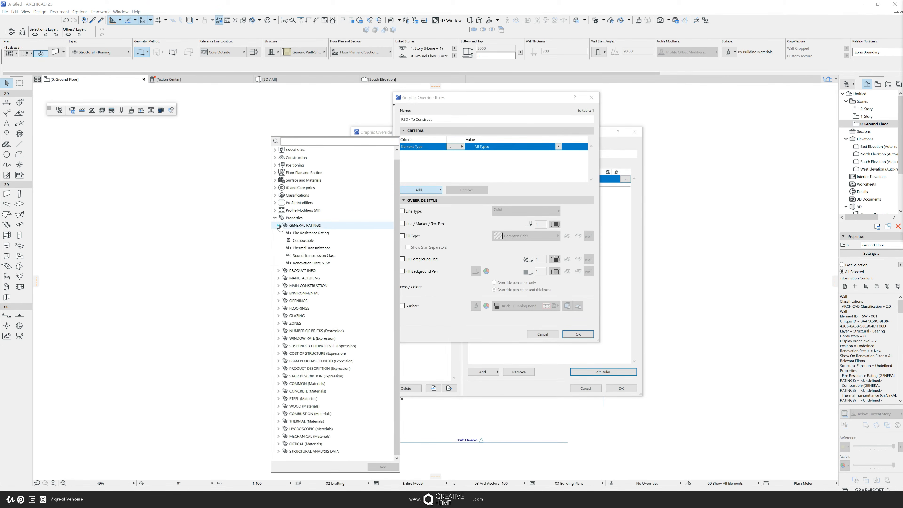
double_click(310, 264)
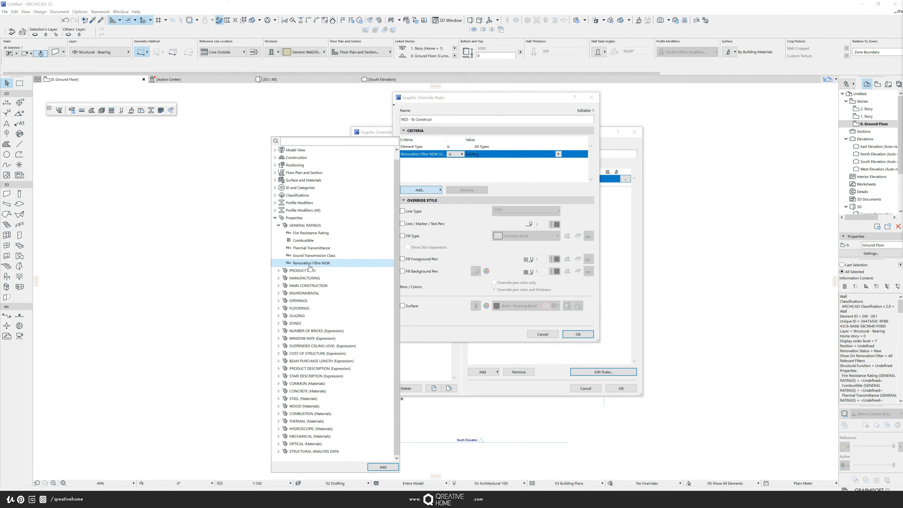
click(513, 154)
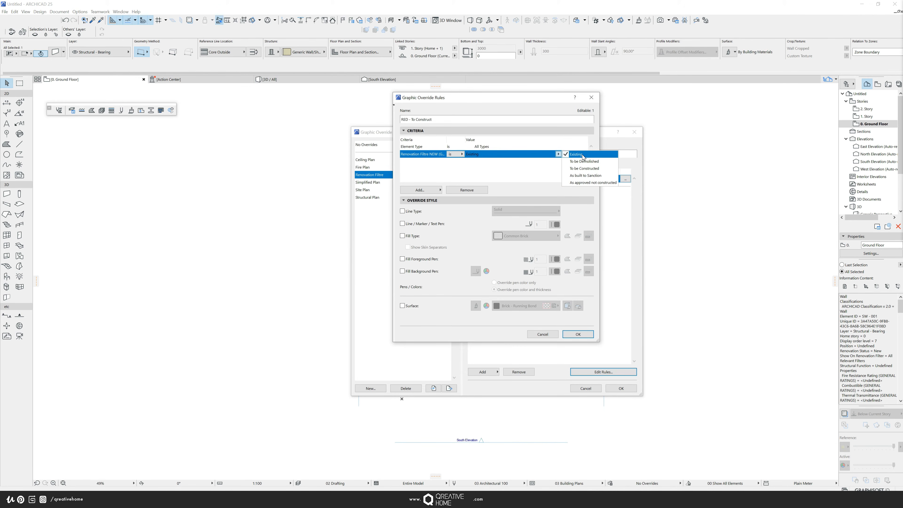
click(585, 169)
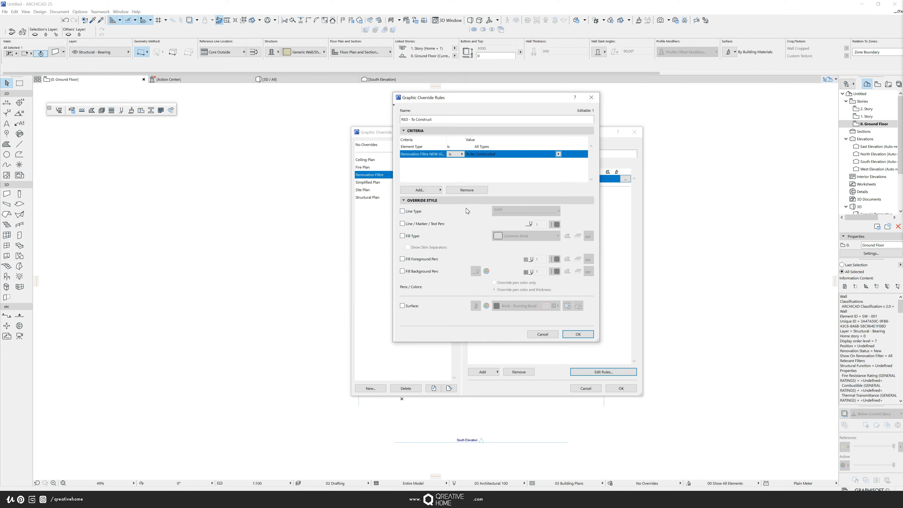
- Enable the Line / Marker / Text Pen override in the RED - To Construct rule and set it to red pen 20
click(410, 131)
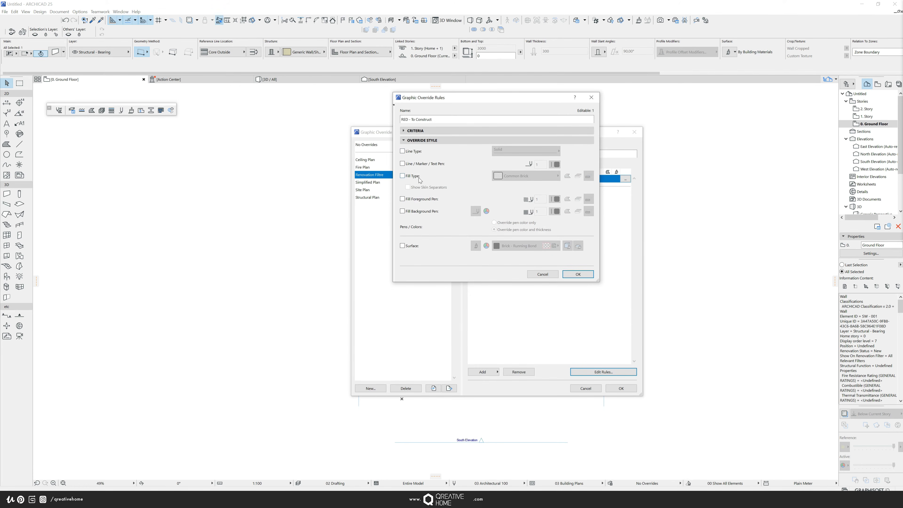
click(402, 152)
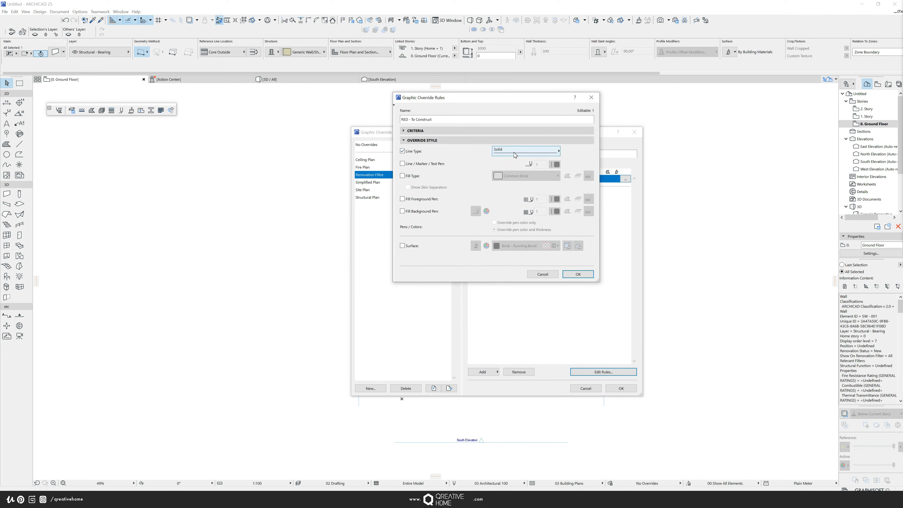
click(403, 152)
click(402, 163)
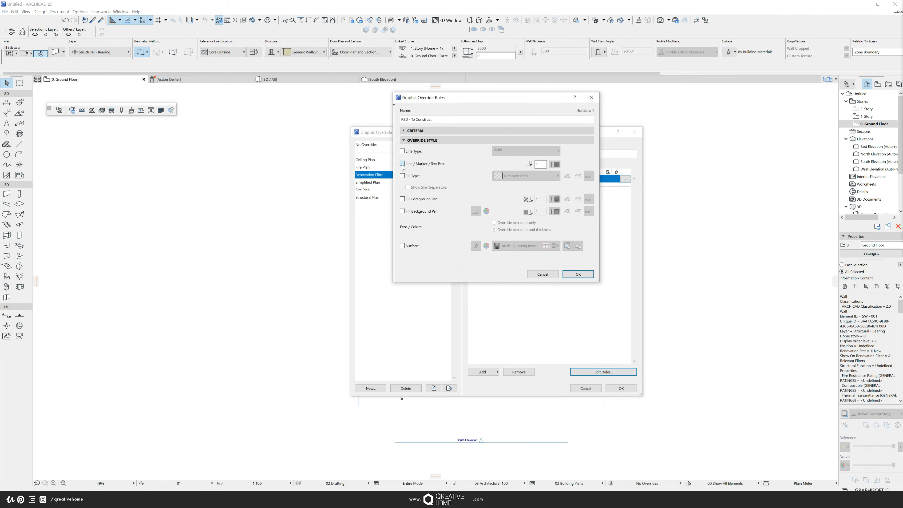
click(555, 164)
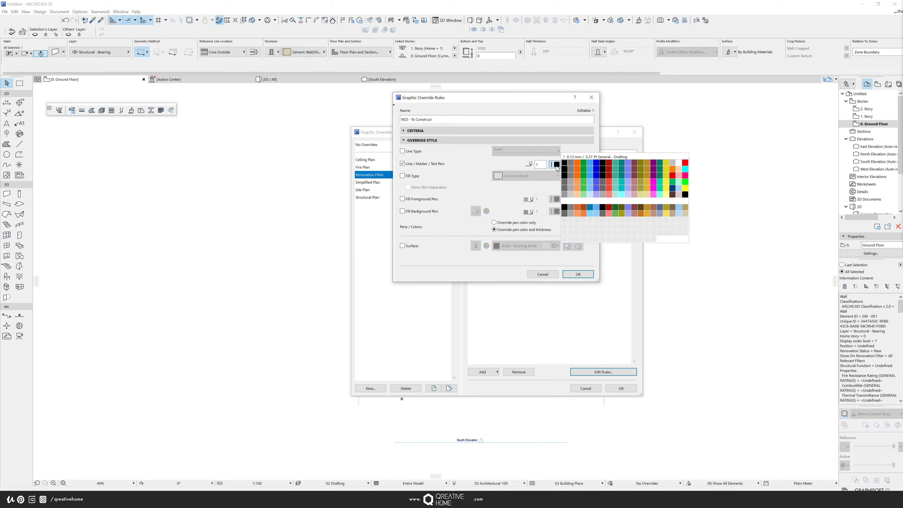
click(685, 164)
- Enable the Fill Foreground Pen override with red pen 20, applied to both drafting and cut fill foregrounds
click(403, 176)
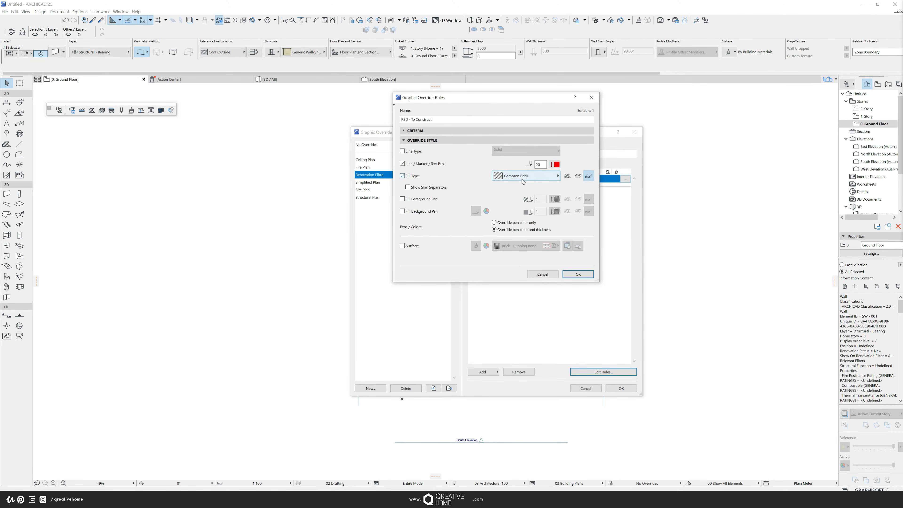
click(407, 178)
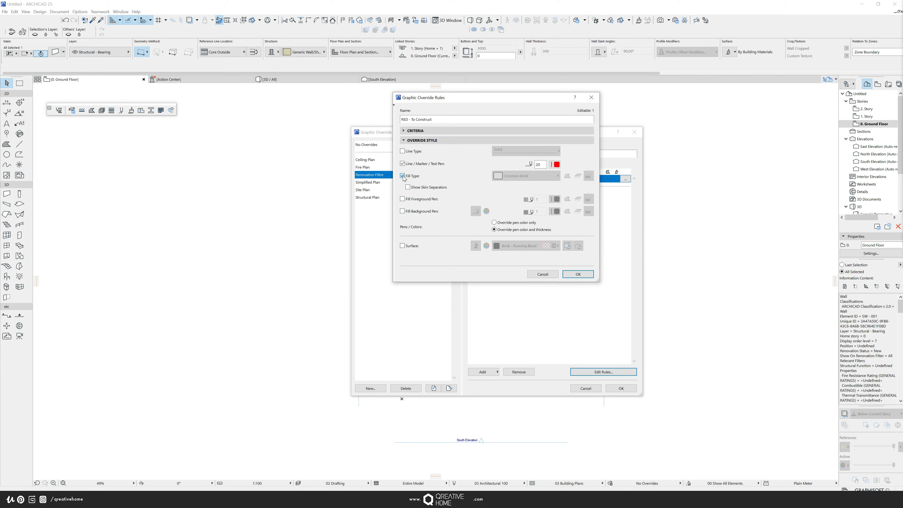
click(403, 199)
click(556, 200)
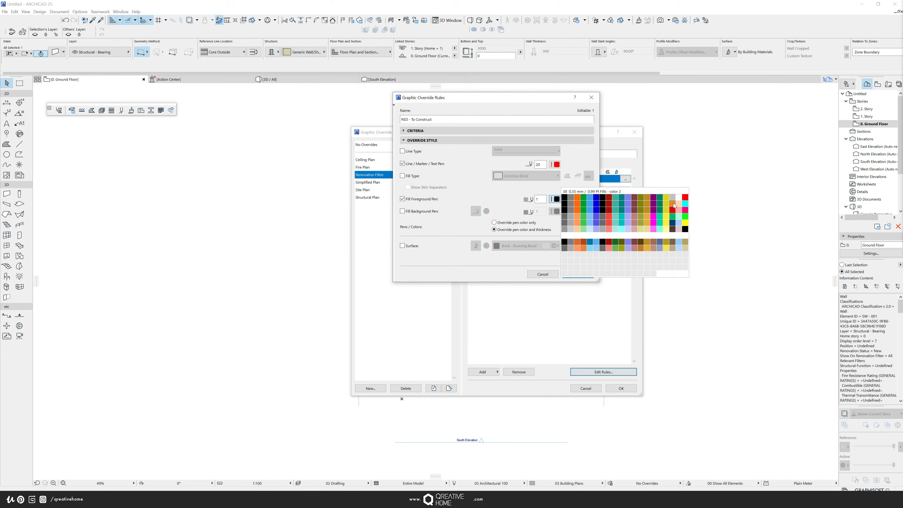
click(685, 197)
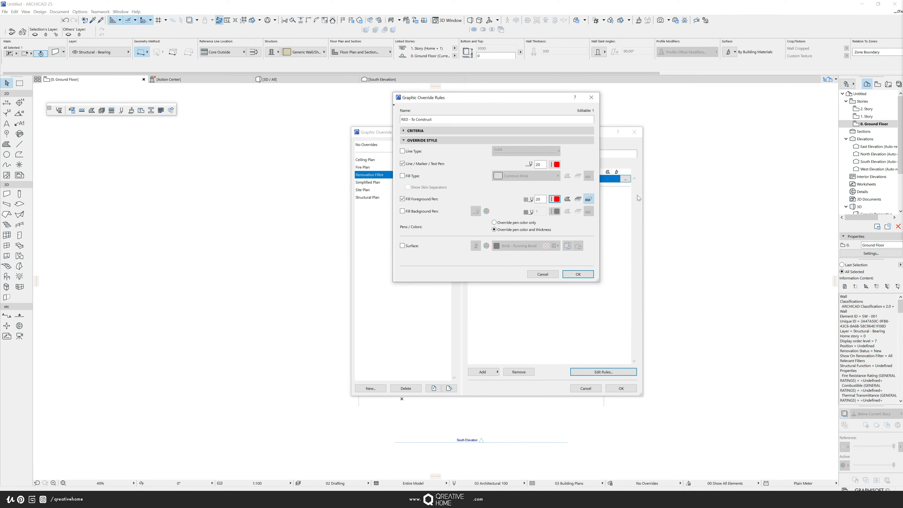
click(567, 200)
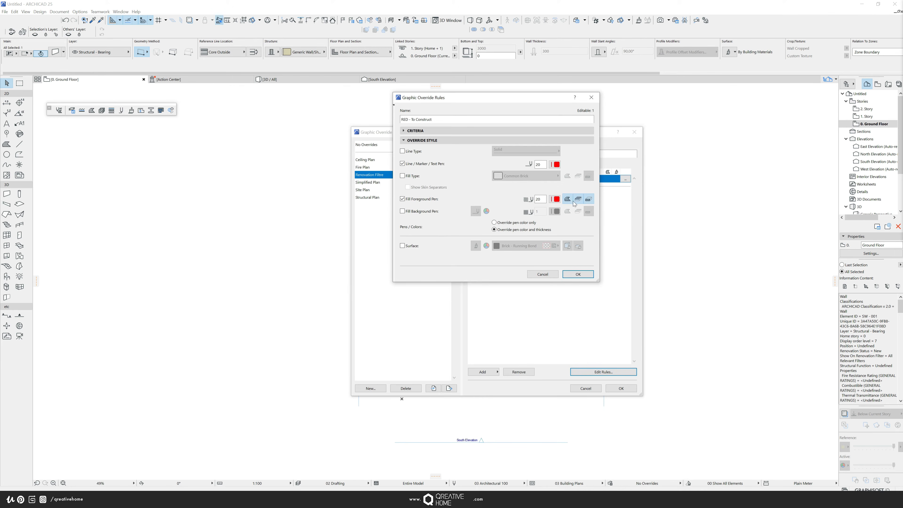
click(592, 201)
- Enable the Surface override with Paint - Vermilion, then confirm the rule and the override combination
click(402, 245)
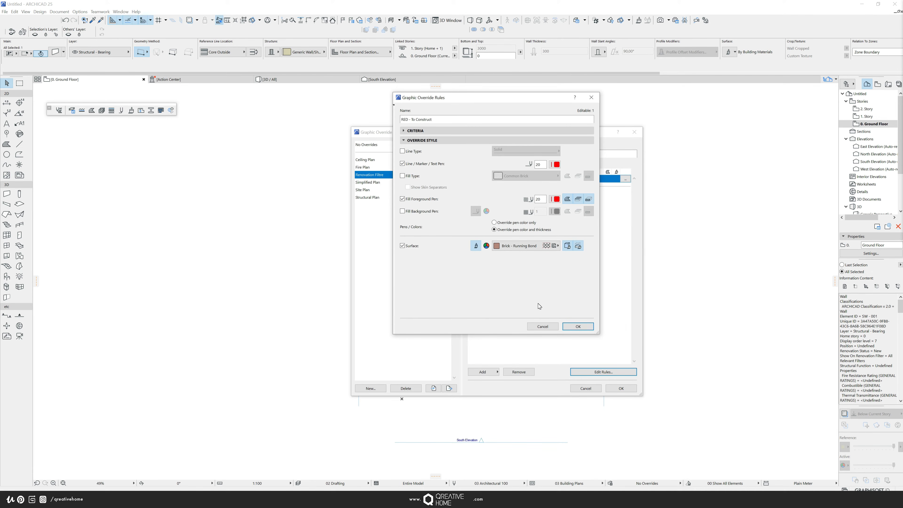
click(529, 248)
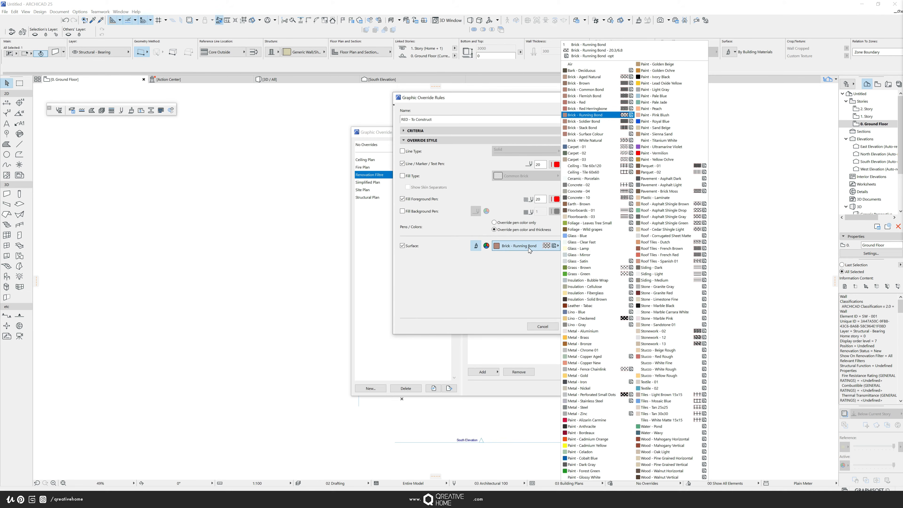
click(652, 154)
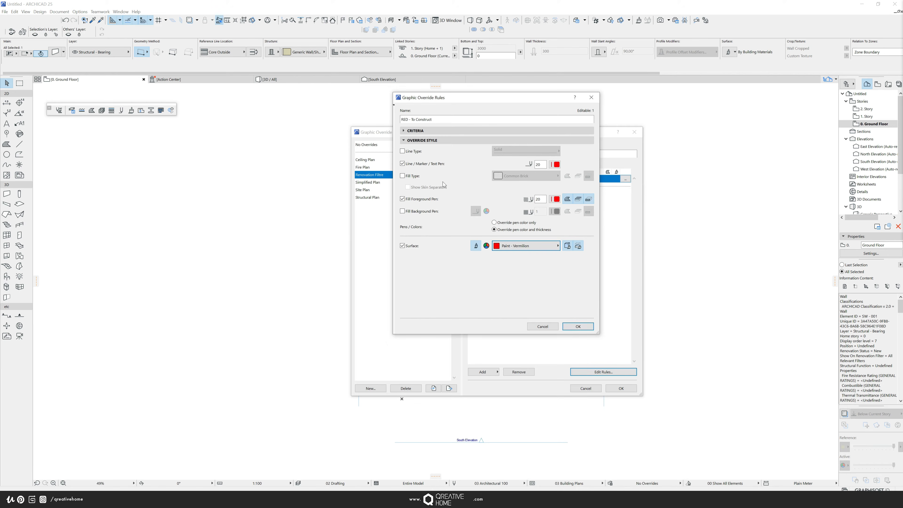
click(582, 326)
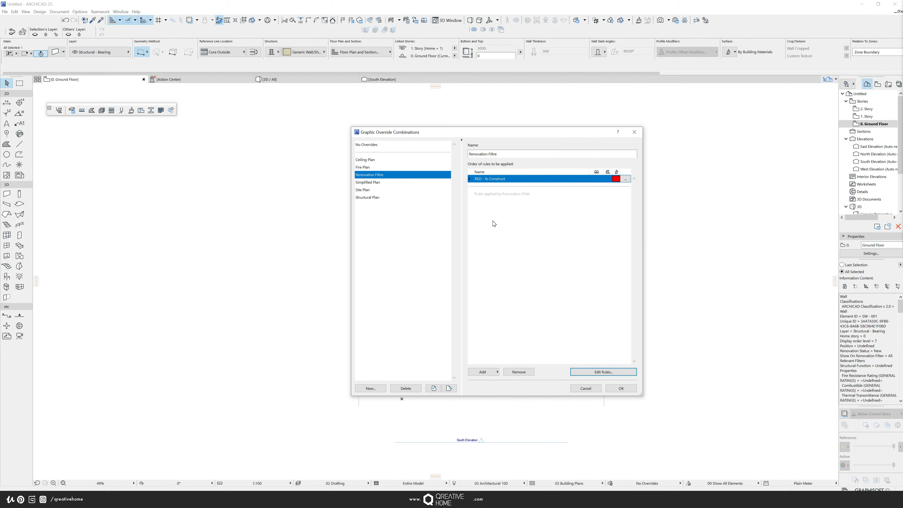
click(621, 389)
- Set the selected wall's Renovation Filtre NEW property to To be Constructed in its settings
scroll(466, 289, up, 3)
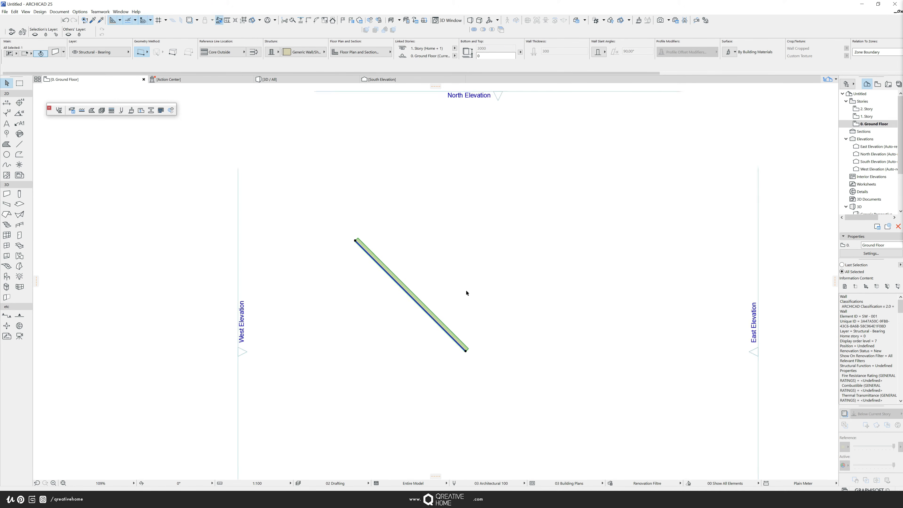
scroll(467, 292, up, 1)
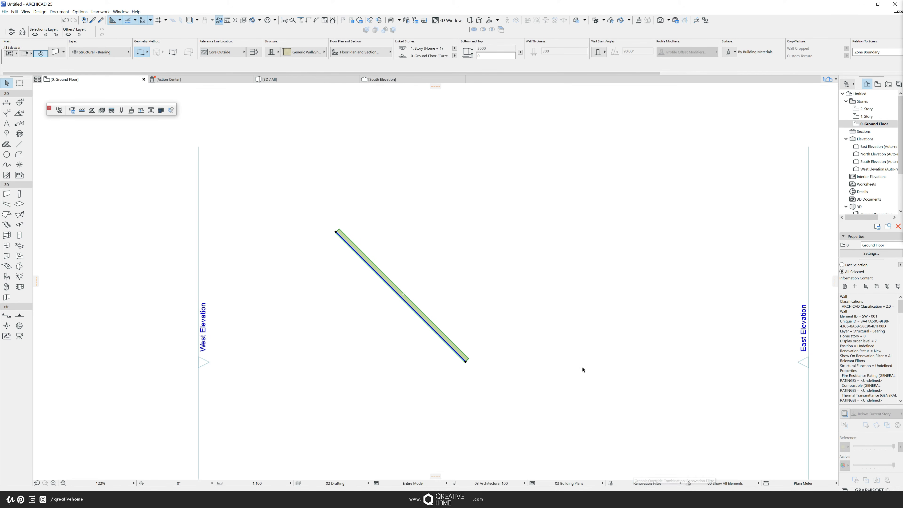
key(ctrl+t)
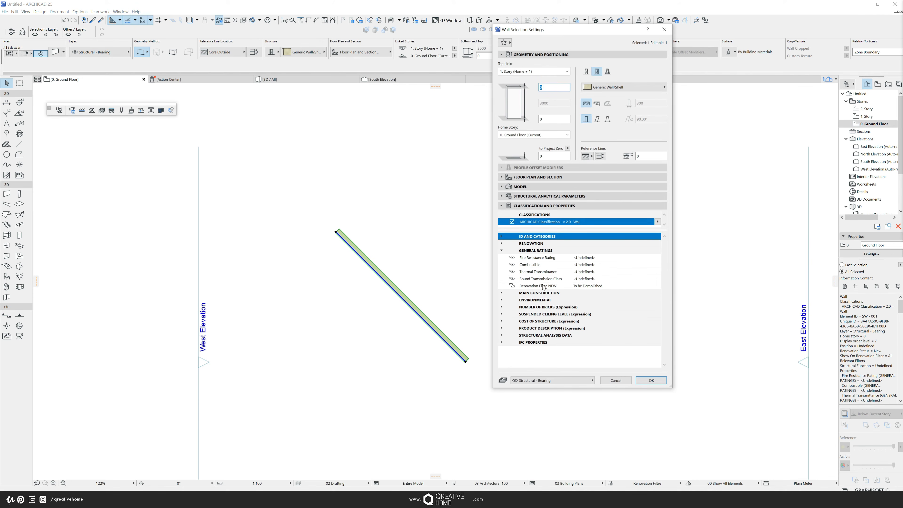
click(604, 286)
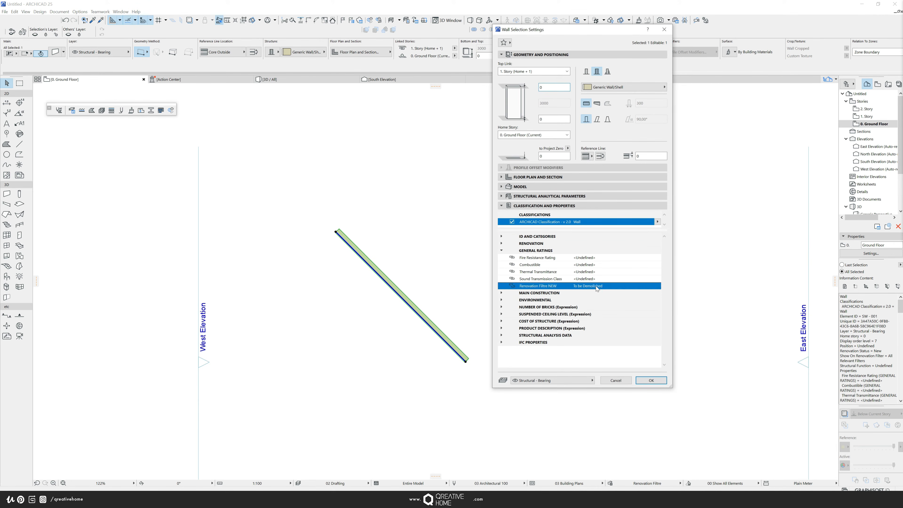
click(657, 286)
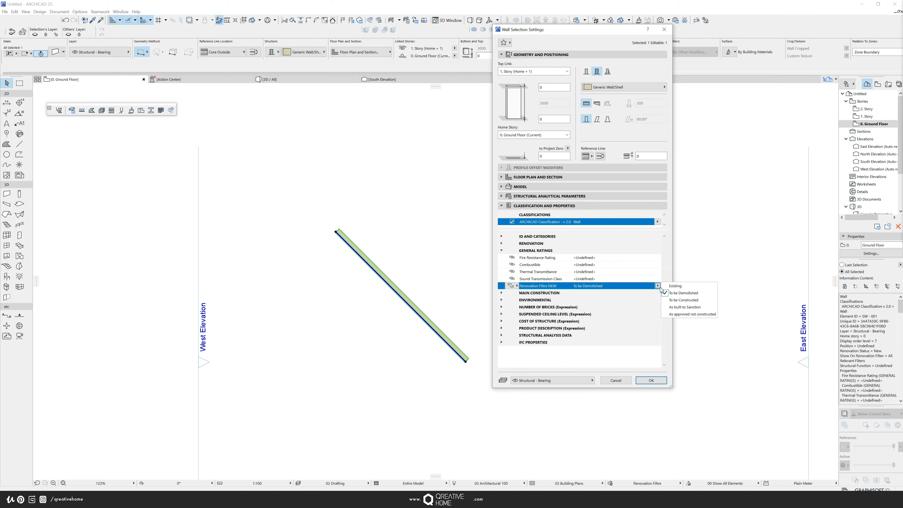
click(684, 300)
click(649, 381)
- Apply the Renovation Filtre override combination in the 3D window
click(491, 298)
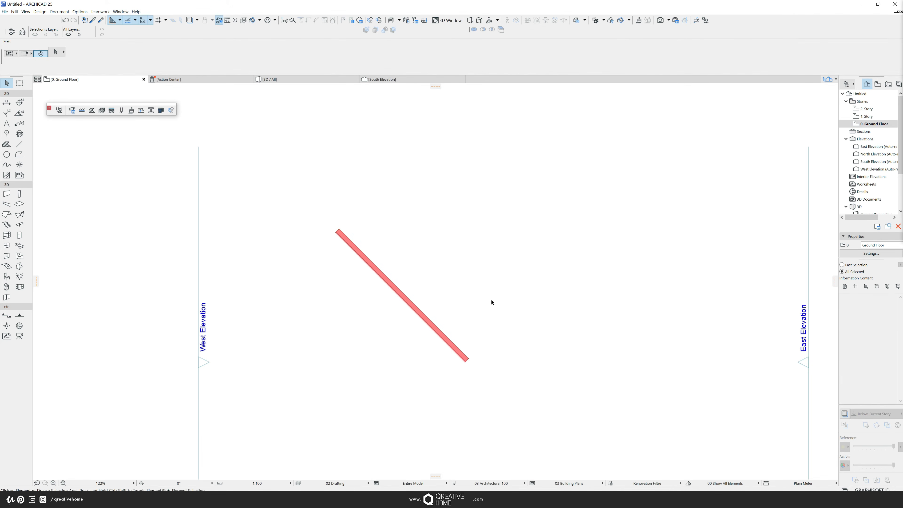
scroll(434, 323, up, 4)
scroll(386, 303, down, 2)
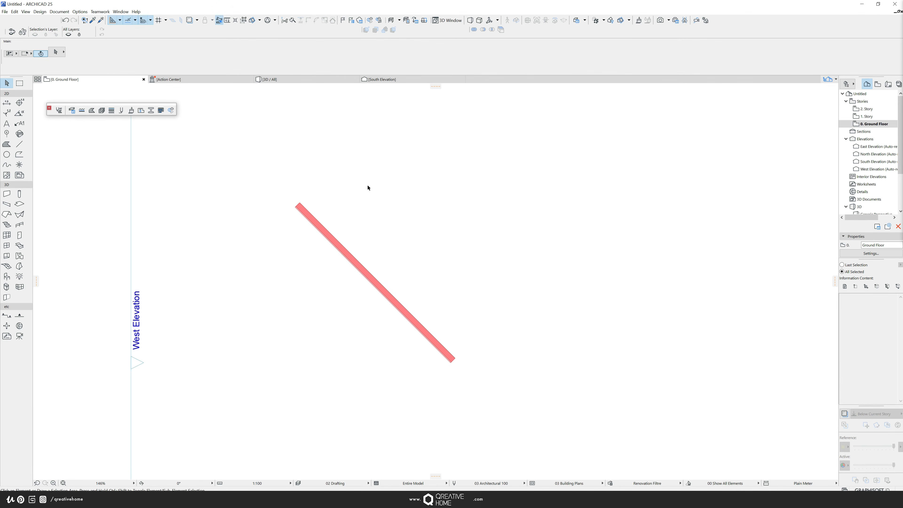
click(284, 81)
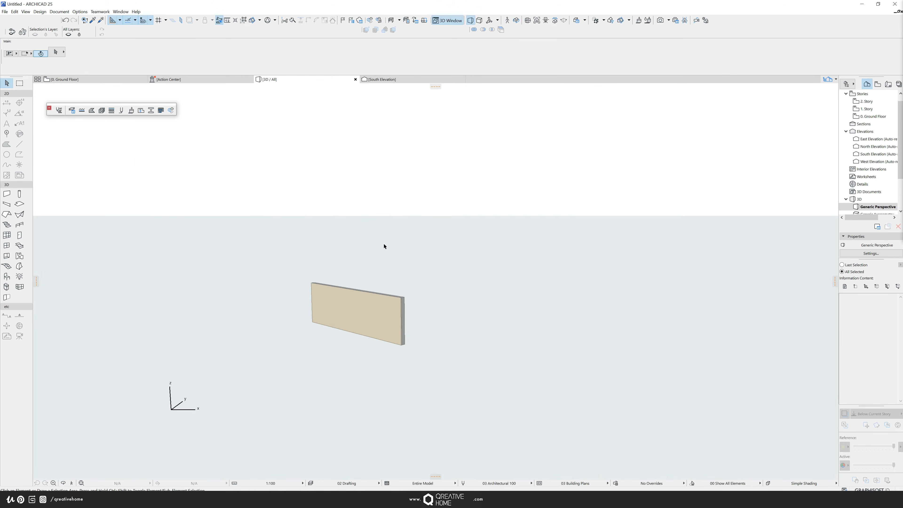
scroll(361, 317, up, 4)
scroll(397, 336, up, 1)
scroll(422, 323, down, 1)
mouse_move(422, 323)
shift+middle_down()
mouse_move(382, 331)
mouse_move(407, 323)
shift+middle_up()
scroll(407, 323, up, 5)
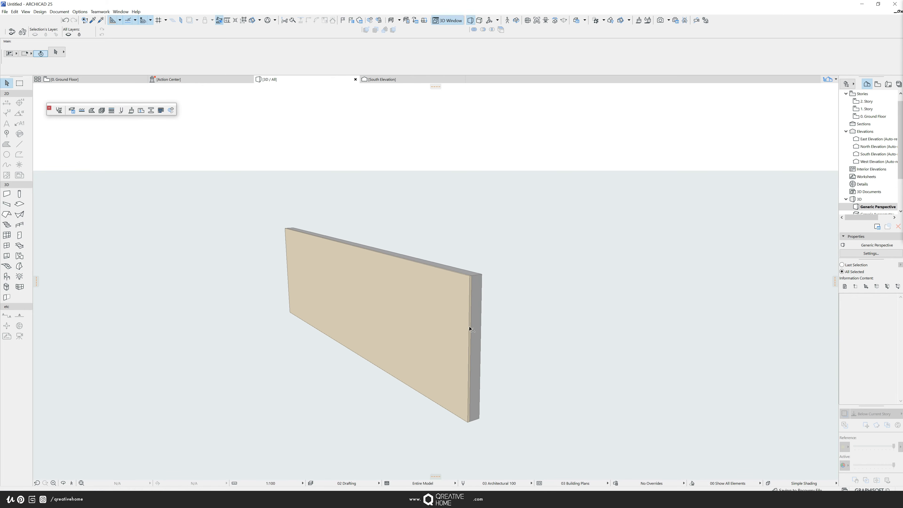
click(633, 483)
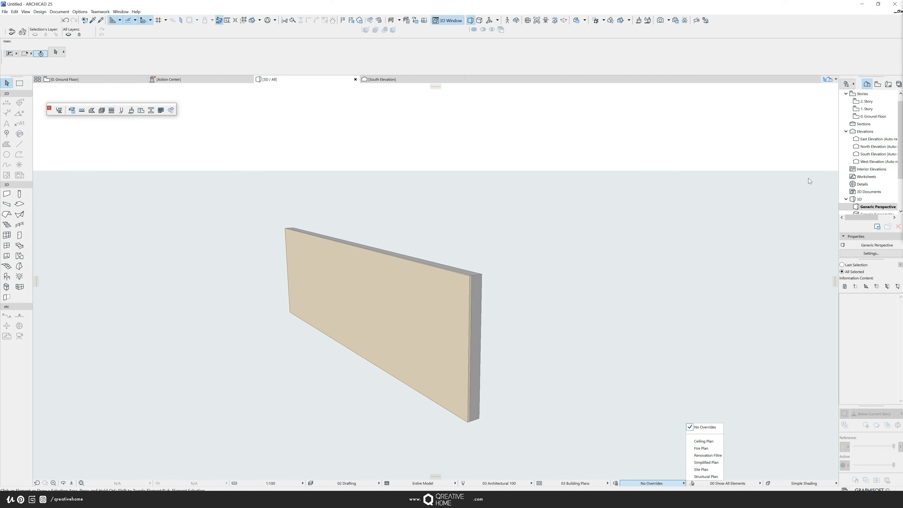
click(717, 456)
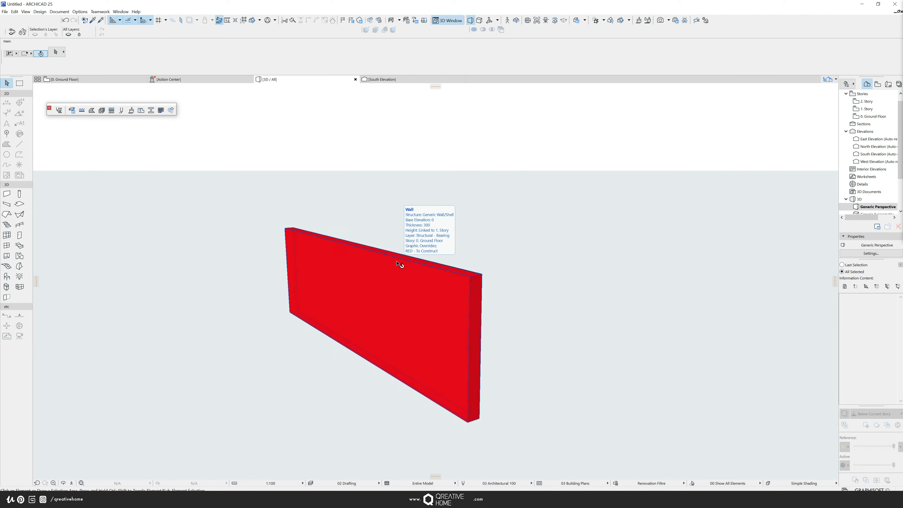
- Draw a section line across the wall on the ground floor plan
click(87, 79)
scroll(423, 336, down, 3)
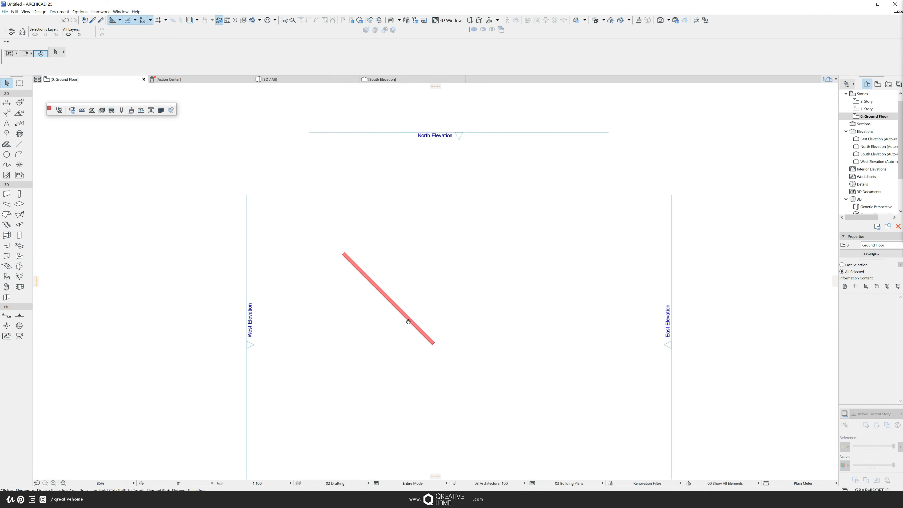
key(s)
click(362, 354)
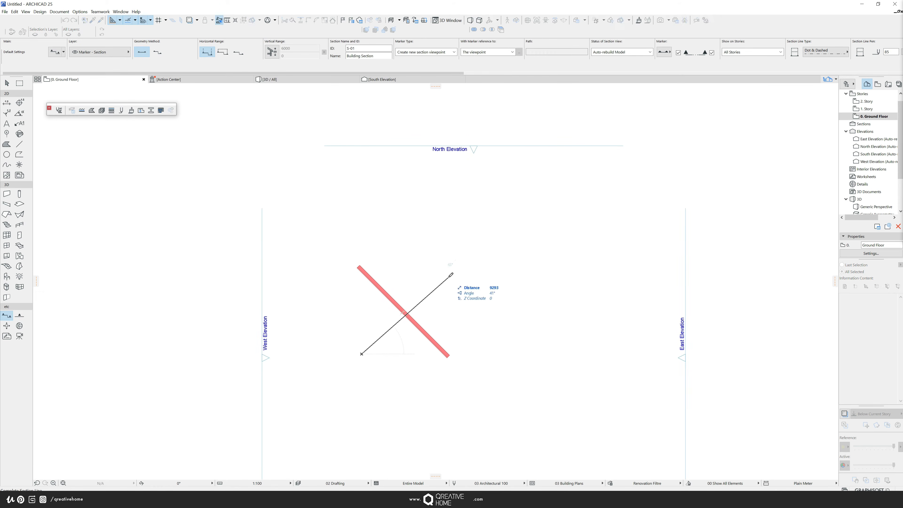
click(448, 266)
click(418, 245)
key(Escape)
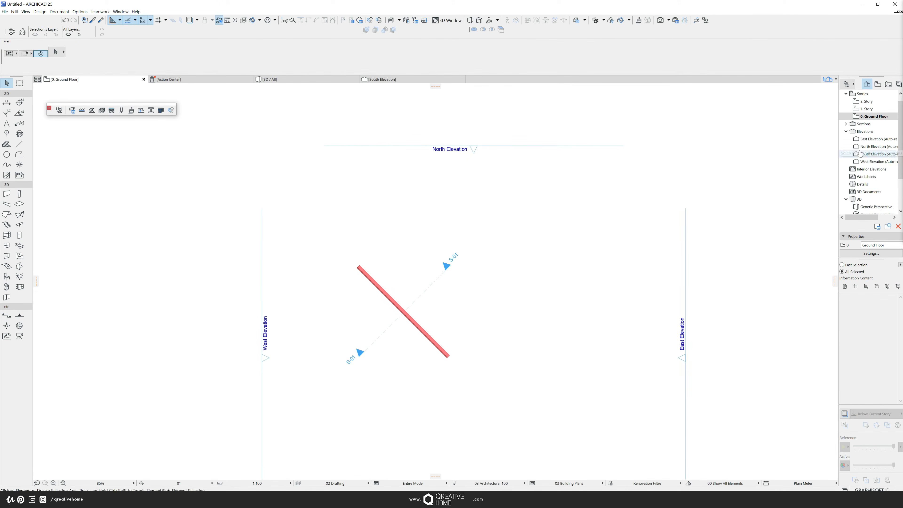
- Open the S-01 Building Section view to examine the wall in section
click(861, 125)
double_click(864, 126)
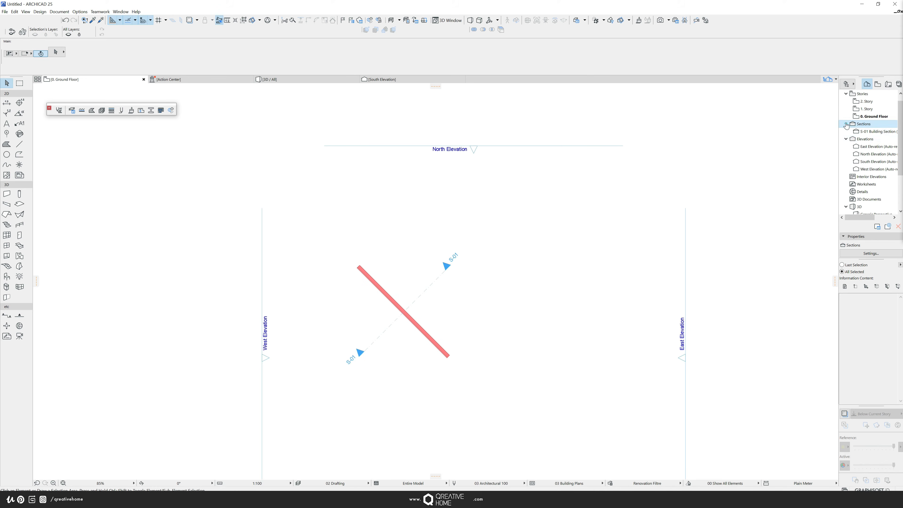
click(862, 131)
double_click(862, 132)
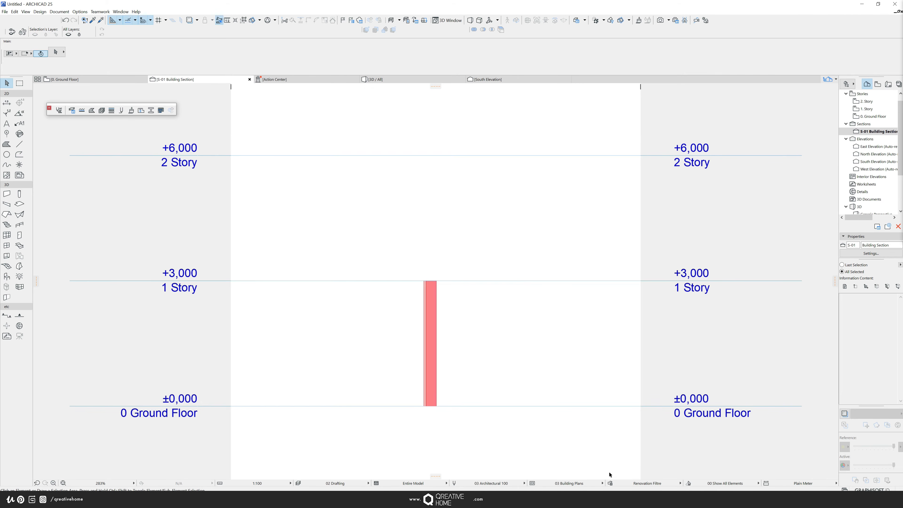
scroll(462, 352, up, 1)
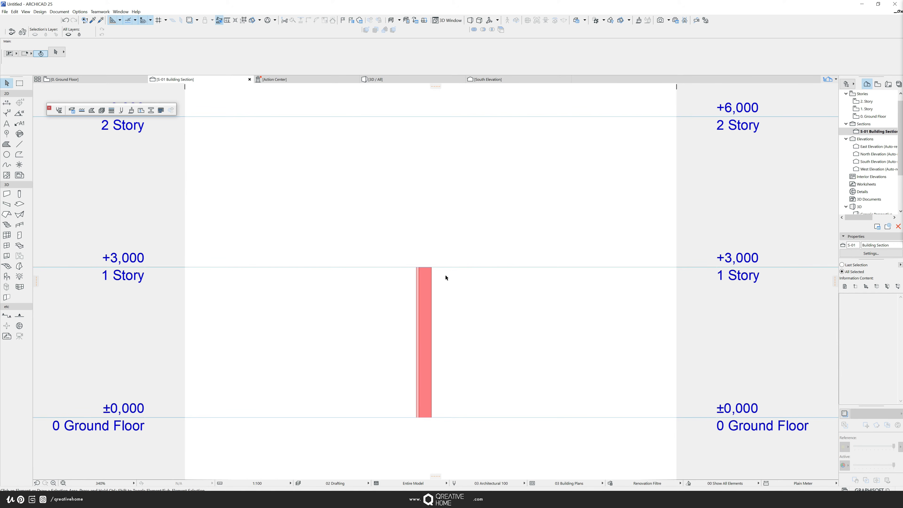
mouse_move(442, 272)
middle_down()
mouse_move(450, 261)
mouse_move(449, 274)
middle_up()
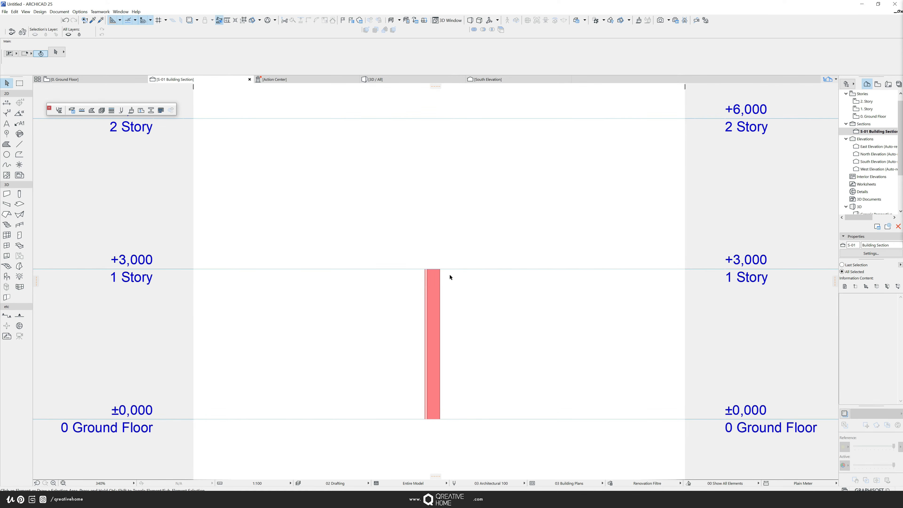
- Duplicate the RED - To Construct rule three times in the Renovation Filtre combination
click(483, 372)
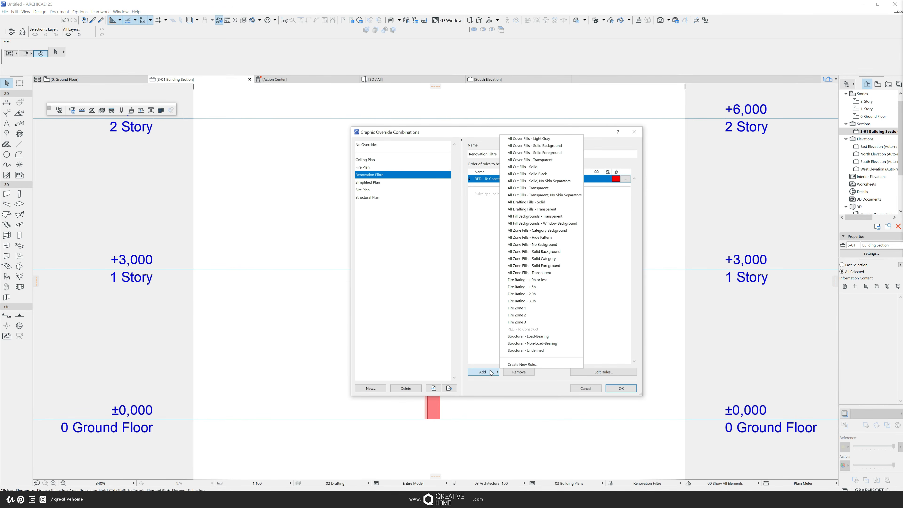
click(523, 365)
click(407, 188)
click(479, 188)
click(469, 367)
click(492, 204)
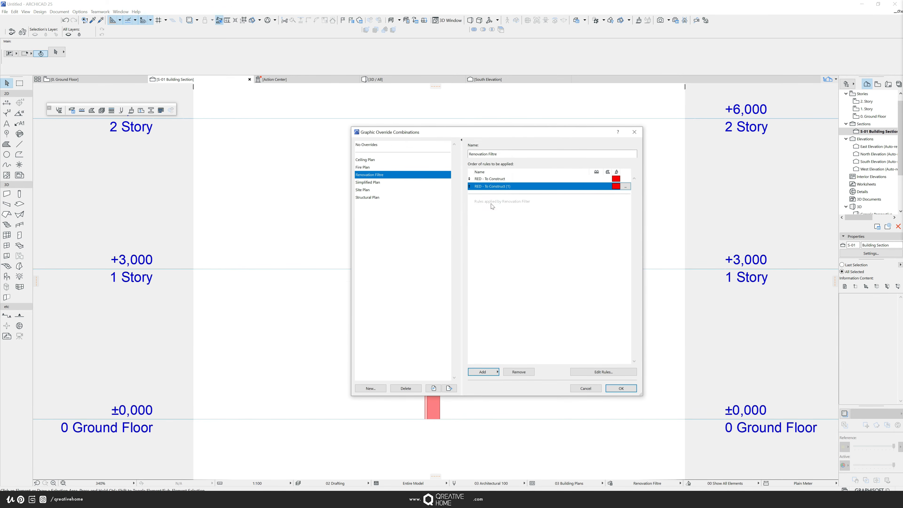
click(496, 371)
click(514, 365)
click(400, 187)
click(477, 187)
click(471, 367)
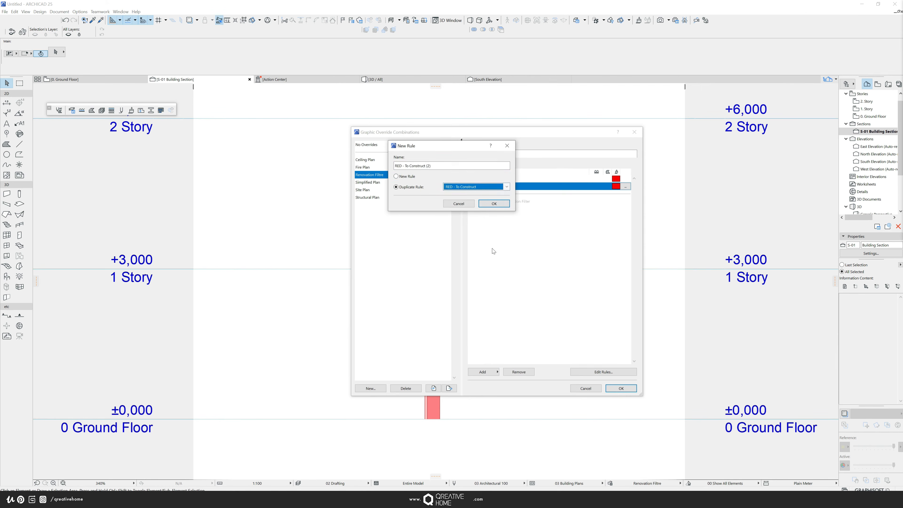
click(494, 204)
click(496, 371)
click(514, 365)
click(395, 187)
click(476, 187)
click(471, 367)
click(494, 203)
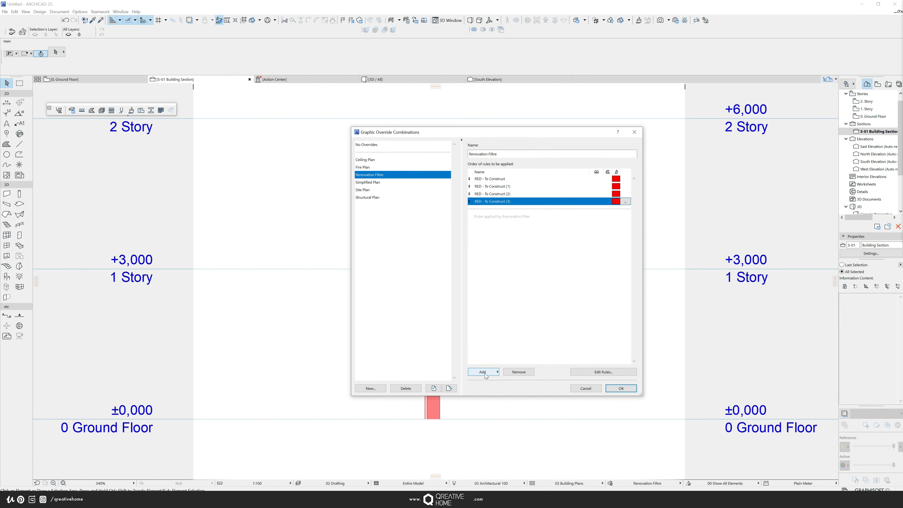
- Rename the first duplicated rule to "YLW - To be Demolished" and set its line, fill pens and surface to yellow Paint - Cadmium Yellow
click(625, 187)
double_click(405, 119)
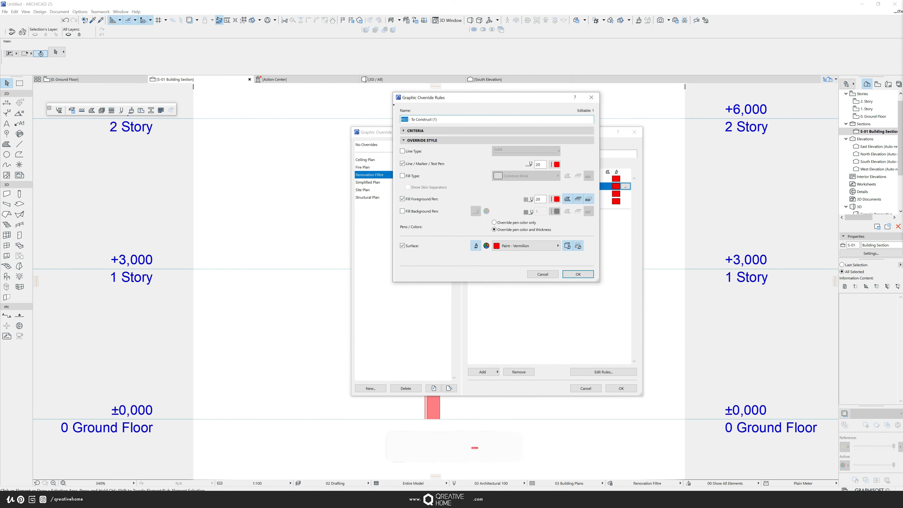
text(YLW)
drag(438, 120, 417, 120)
text(be Demolished)
click(555, 164)
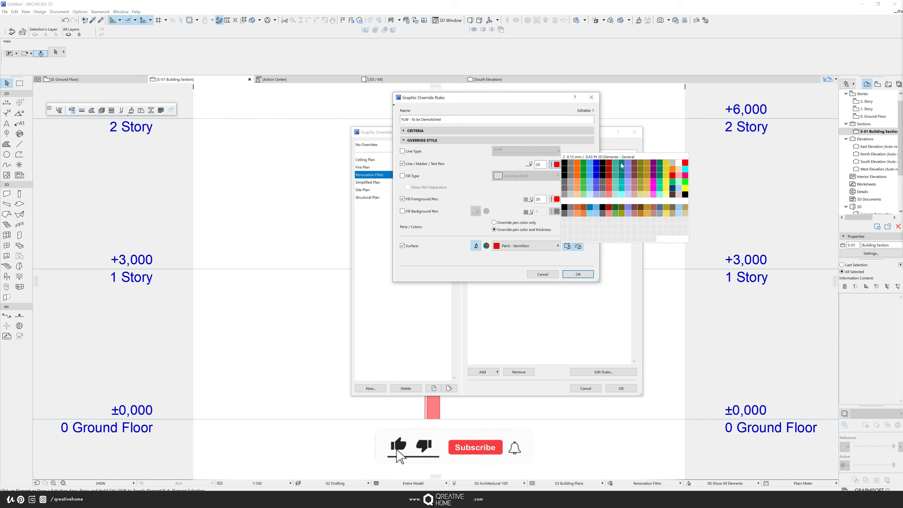
click(647, 213)
click(555, 164)
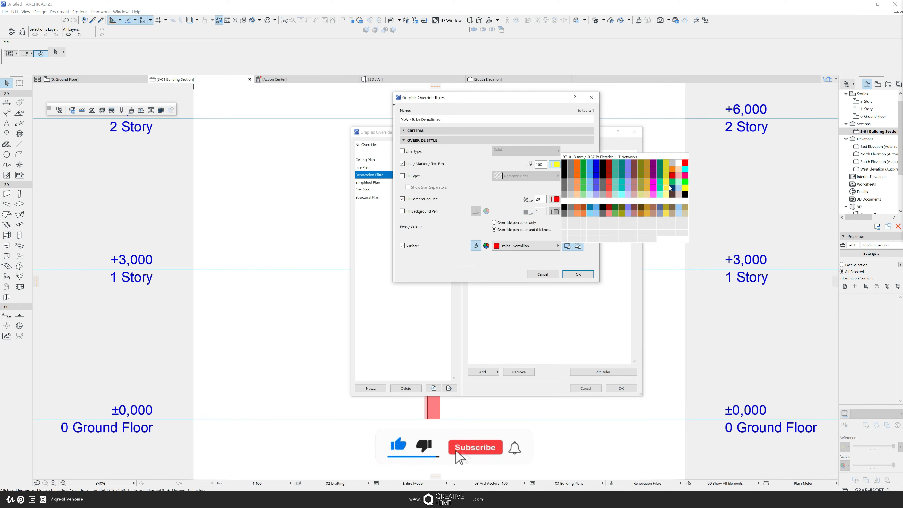
click(665, 218)
click(556, 200)
click(665, 253)
click(526, 246)
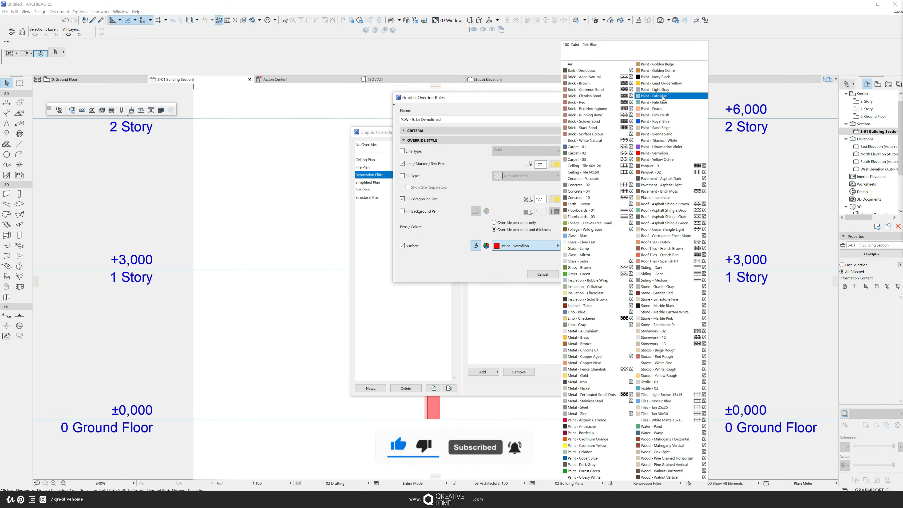
click(593, 447)
click(578, 274)
- Rename the second duplicated rule to "BLU - As built to sanction" and set its pens and surface to blue
click(626, 194)
click(626, 194)
drag(439, 120, 396, 120)
text(BLU)
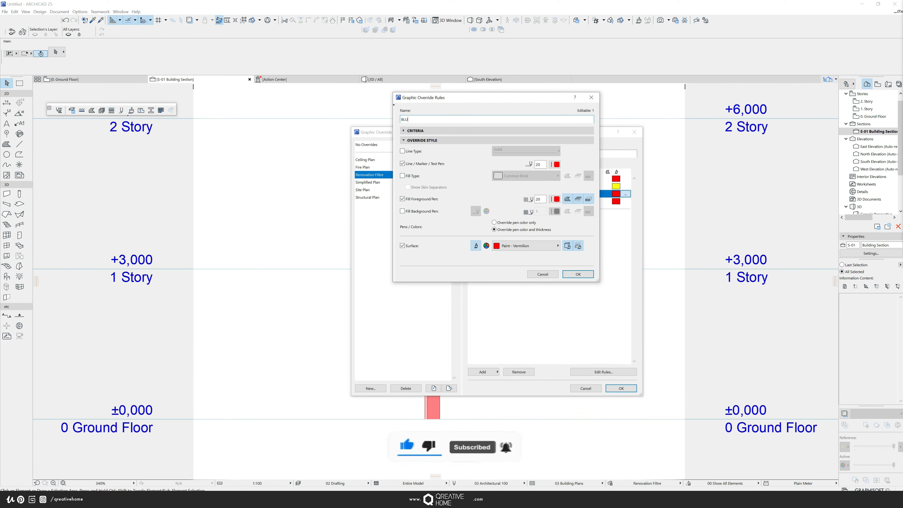
text( - As built to sanction)
click(555, 164)
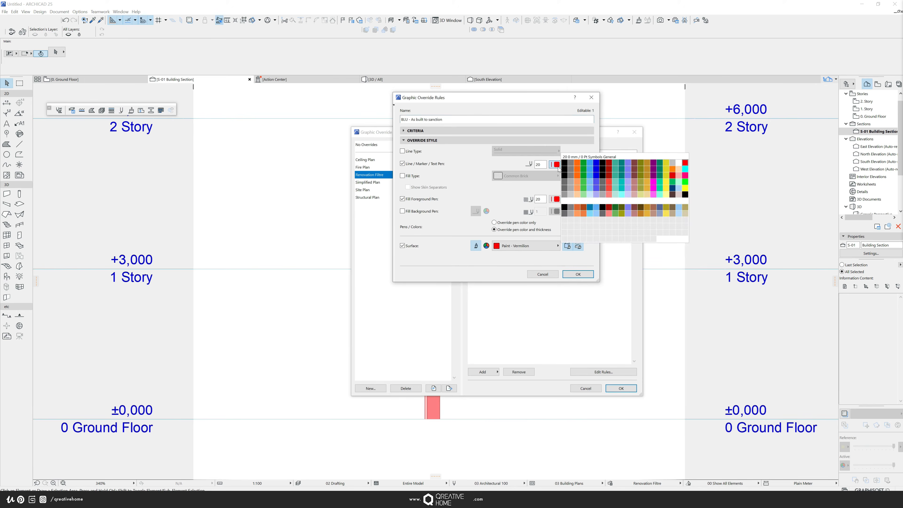
click(596, 164)
click(555, 199)
click(596, 197)
click(525, 246)
click(593, 455)
click(579, 274)
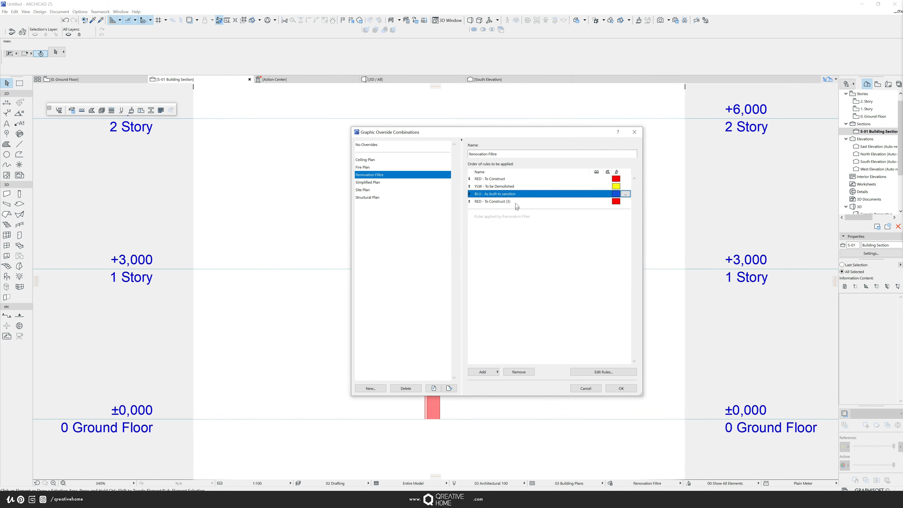
- Rename the third duplicated rule to "GRN - As approved not constructed", set its pens and surface to green, and confirm the combinations
click(516, 203)
click(625, 201)
drag(441, 120, 387, 123)
text(GRN - As approved )
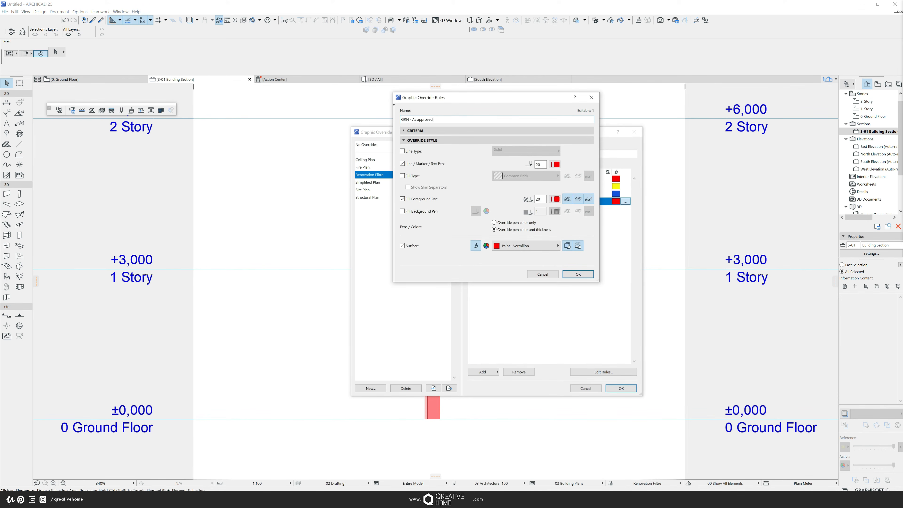
text(not constructed)
click(555, 165)
click(584, 162)
click(555, 200)
click(584, 197)
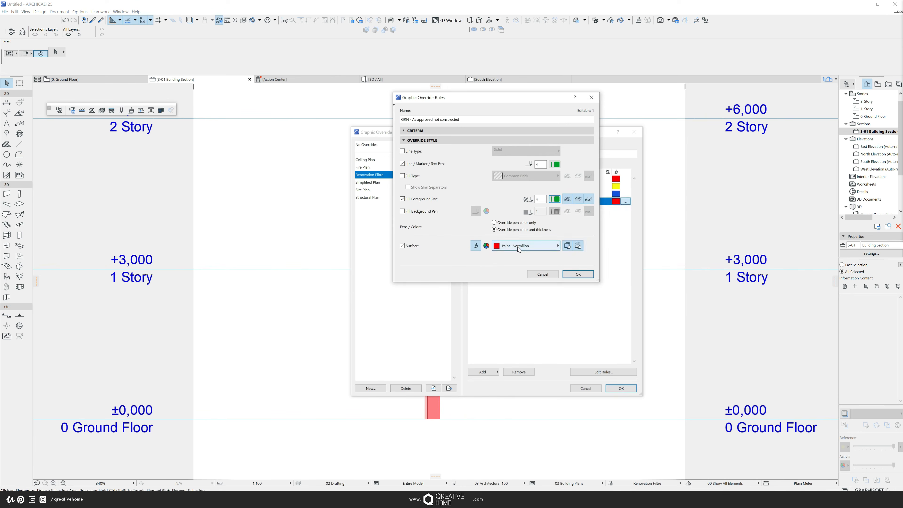
click(518, 248)
click(598, 426)
click(578, 274)
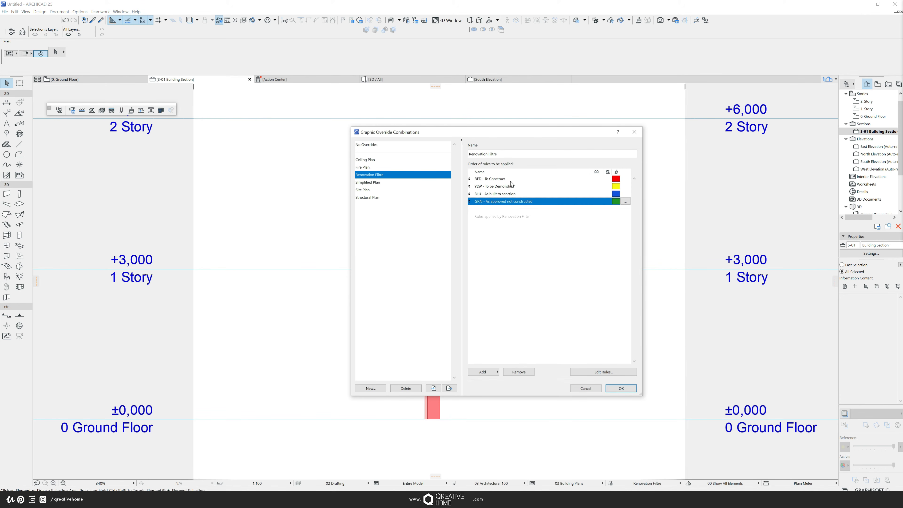
click(627, 392)
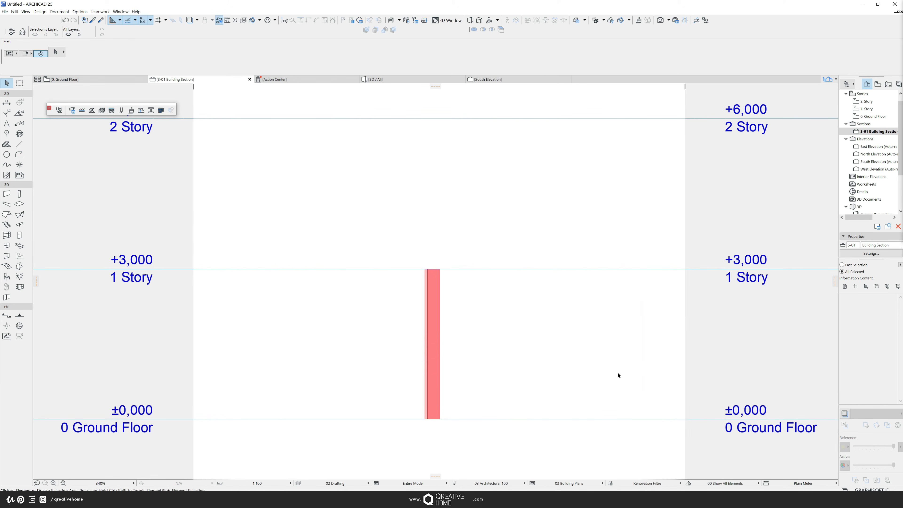
- On the ground floor plan, make three parallel copies of the wall
click(92, 79)
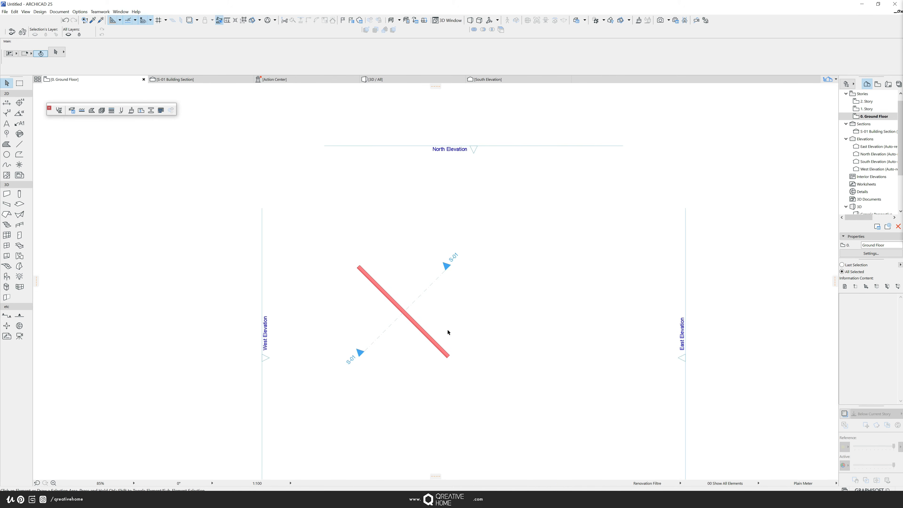
click(418, 327)
key(ctrl+d)
click(411, 320)
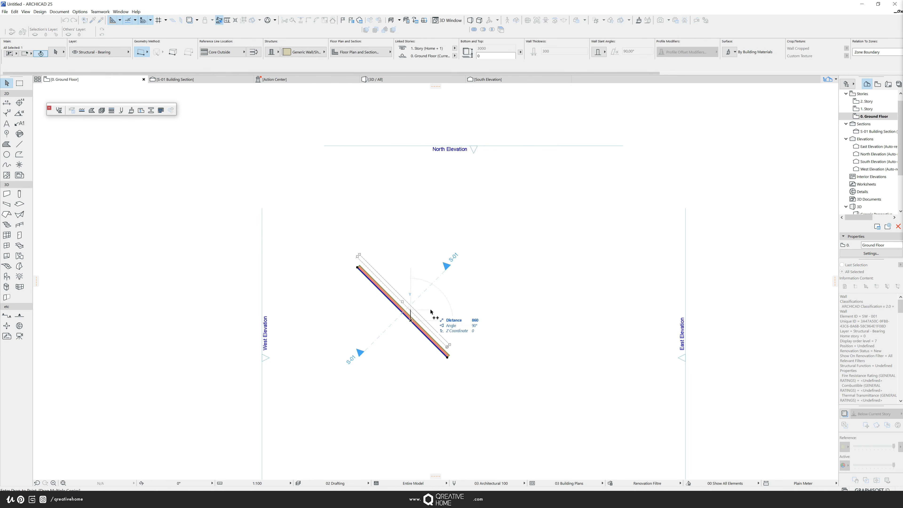
click(426, 310)
click(439, 295)
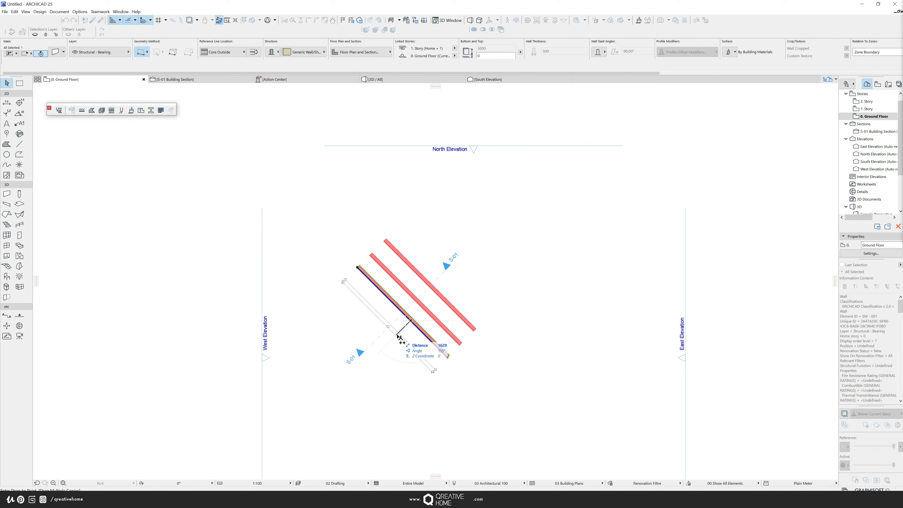
click(418, 354)
key(Escape)
- Set the second wall's Renovation Filtre NEW property to To be Demolished
click(413, 348)
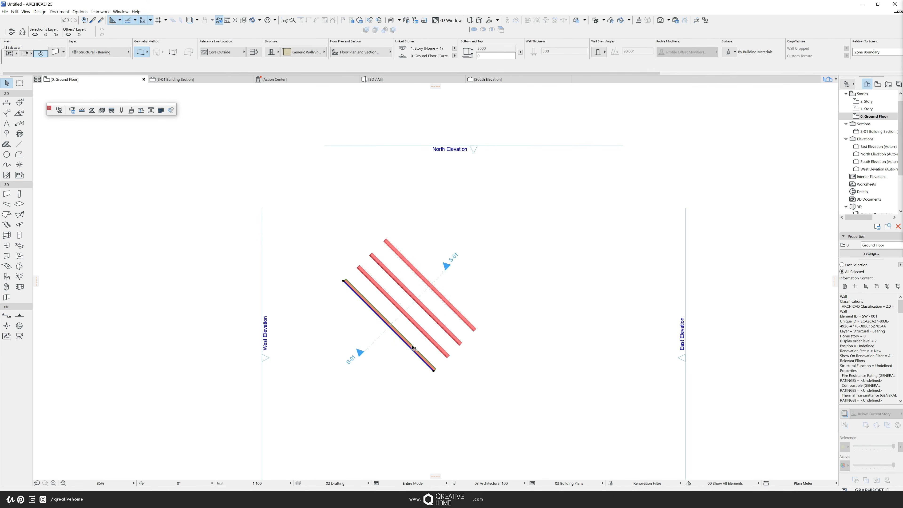
click(422, 333)
double_click(427, 336)
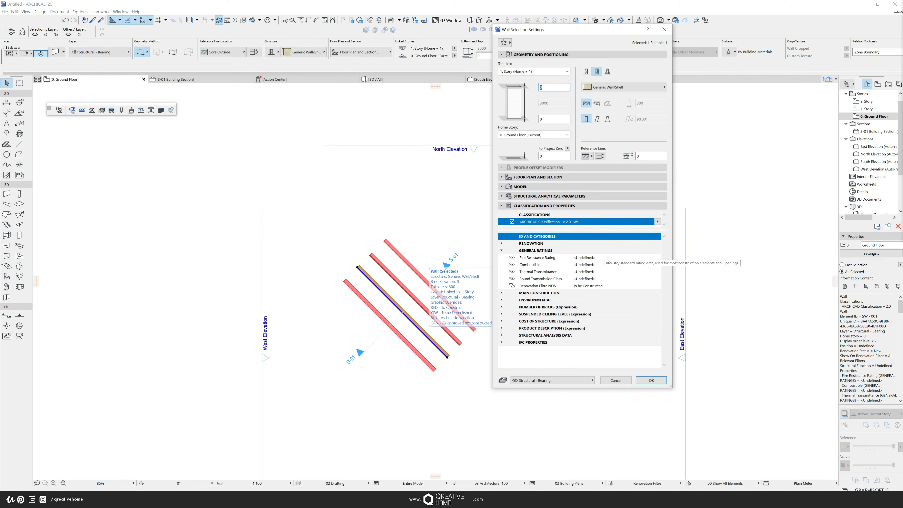
click(613, 286)
click(645, 286)
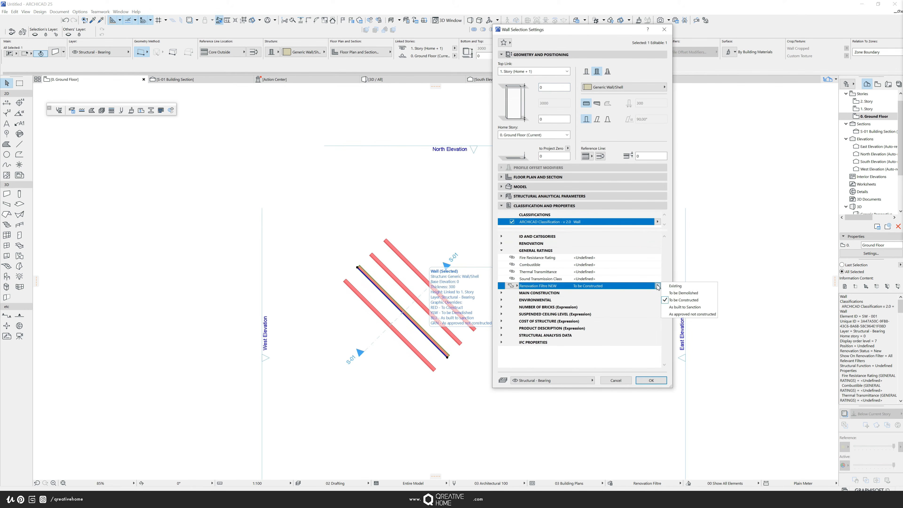
click(677, 293)
click(644, 380)
- Set the third wall's Renovation Filtre NEW property to As built to Sanction
click(447, 333)
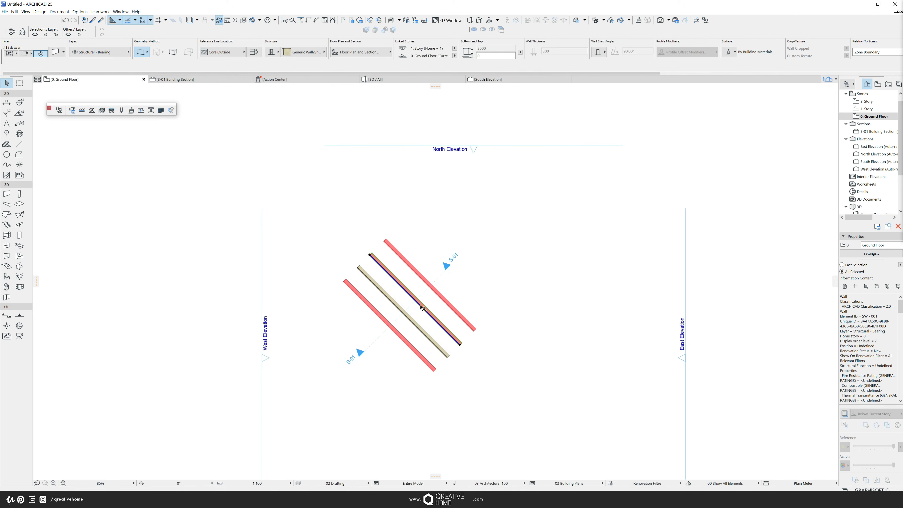
scroll(448, 332, up, 5)
scroll(433, 326, down, 2)
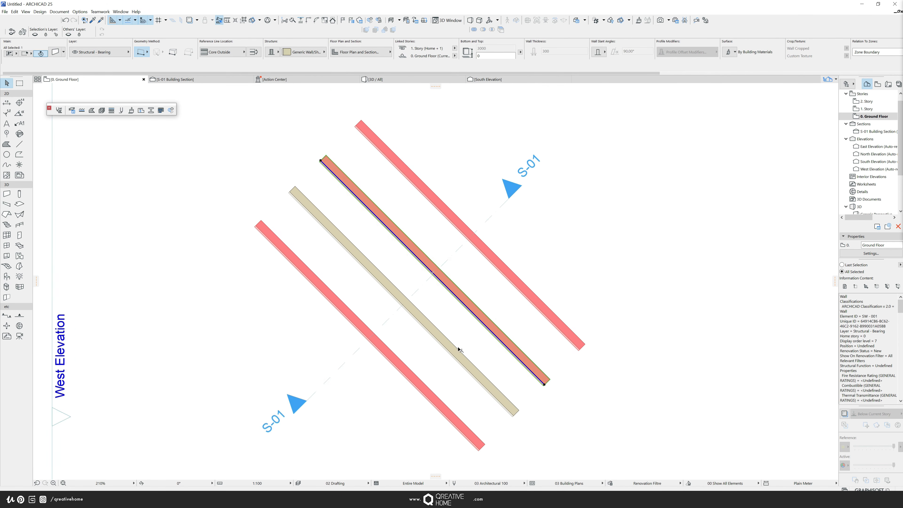
scroll(461, 362, down, 1)
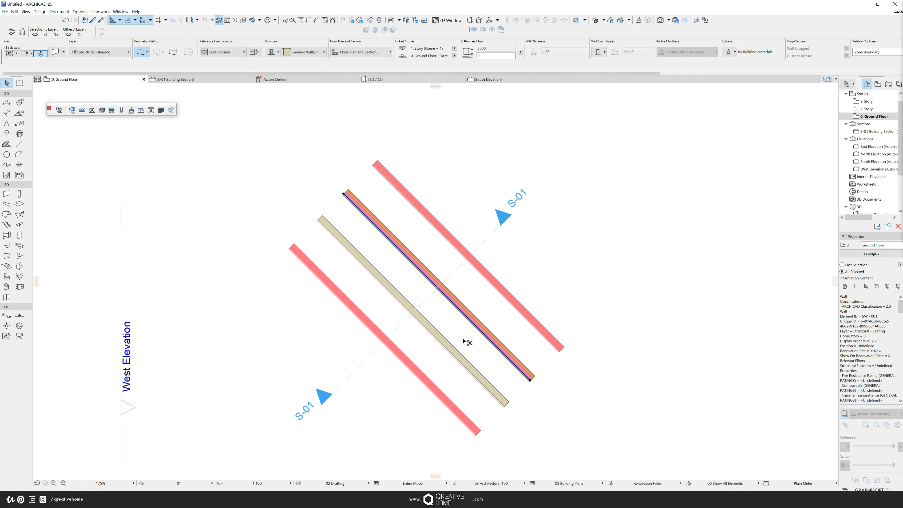
key(ctrl+t)
click(623, 285)
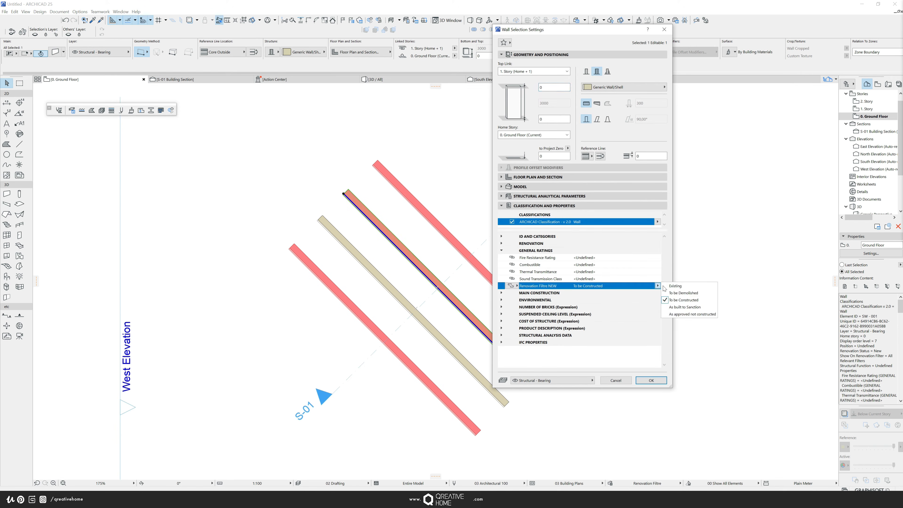
click(690, 308)
click(651, 380)
key(Escape)
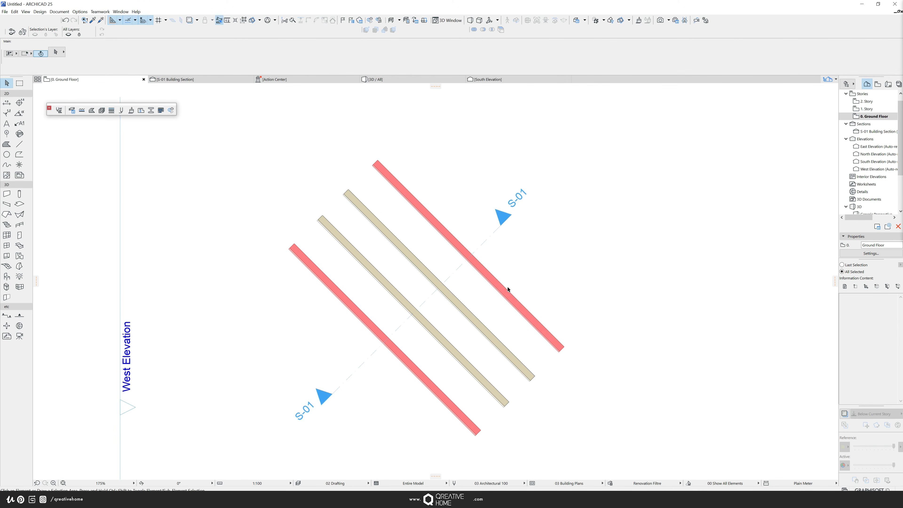
- Set the fourth wall's Renovation Filtre NEW property to As approved not constructed
click(508, 294)
key(ctrl+t)
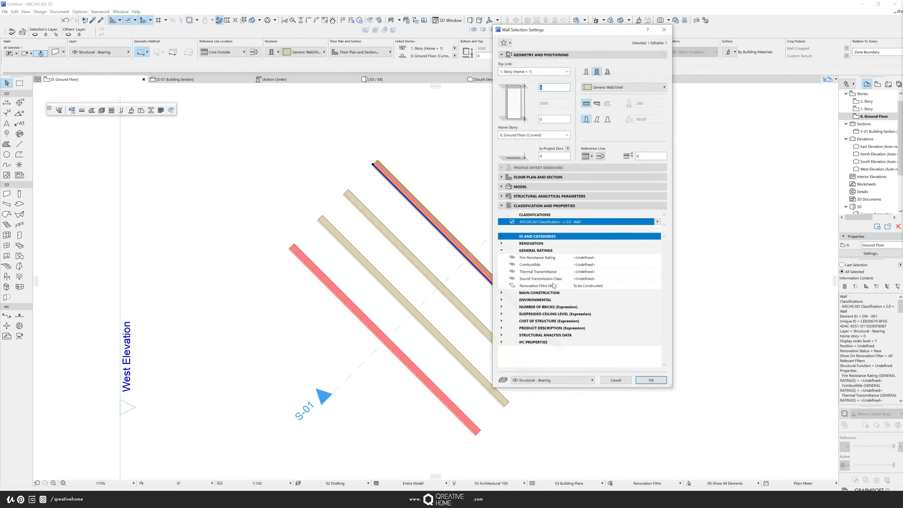
click(623, 285)
click(657, 285)
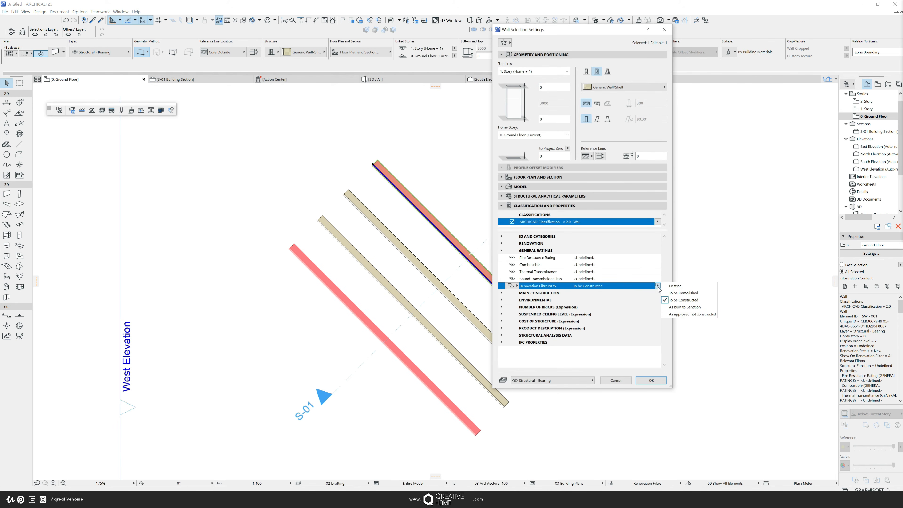
click(692, 314)
click(651, 380)
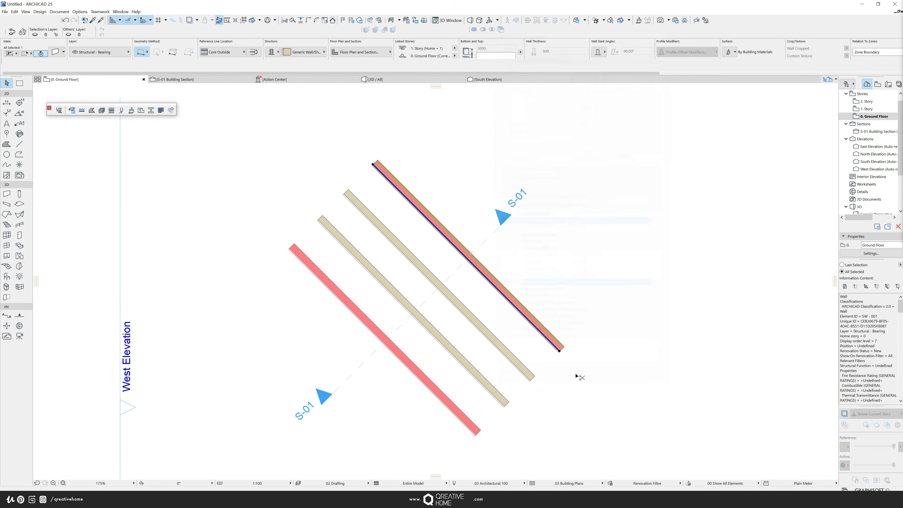
click(585, 289)
- In the Renovation Filtre combination, change the YLW - To be Demolished rule's criterion value to To be Demolished
scroll(532, 295, down, 3)
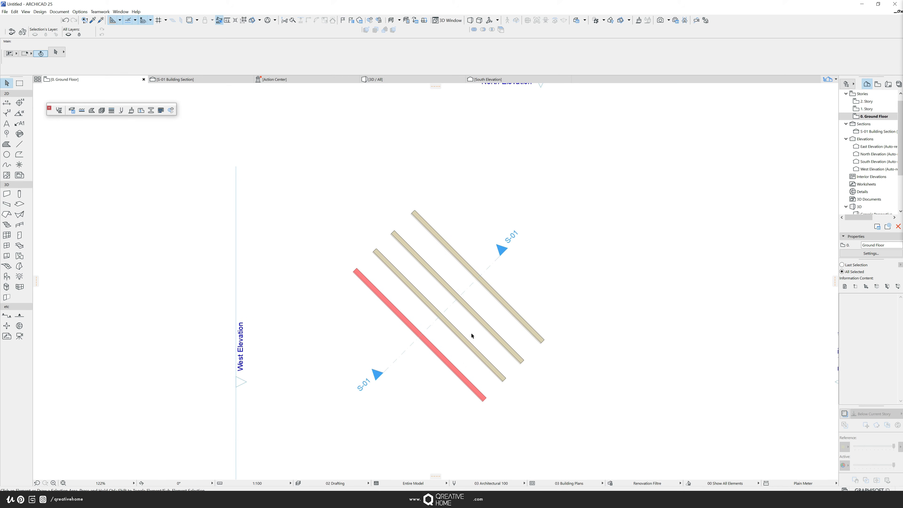
scroll(462, 309, up, 4)
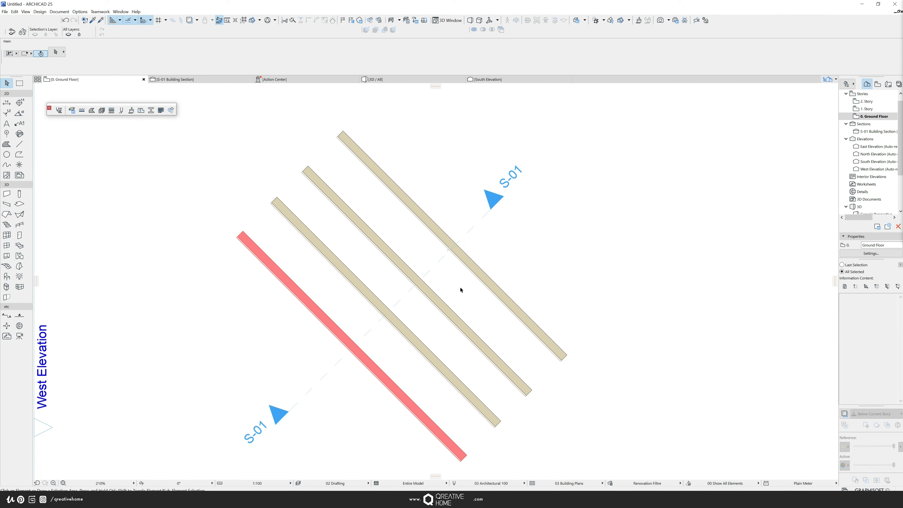
scroll(459, 295, down, 2)
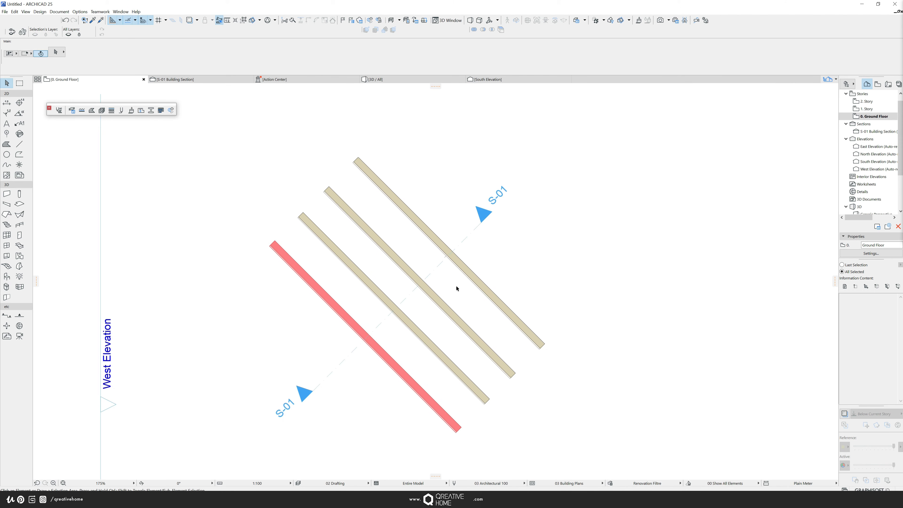
scroll(457, 289, down, 1)
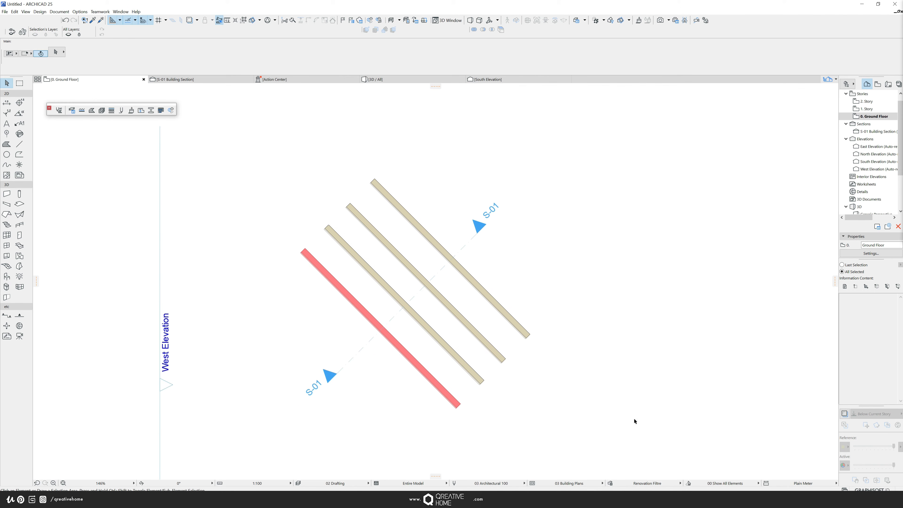
click(610, 483)
click(506, 195)
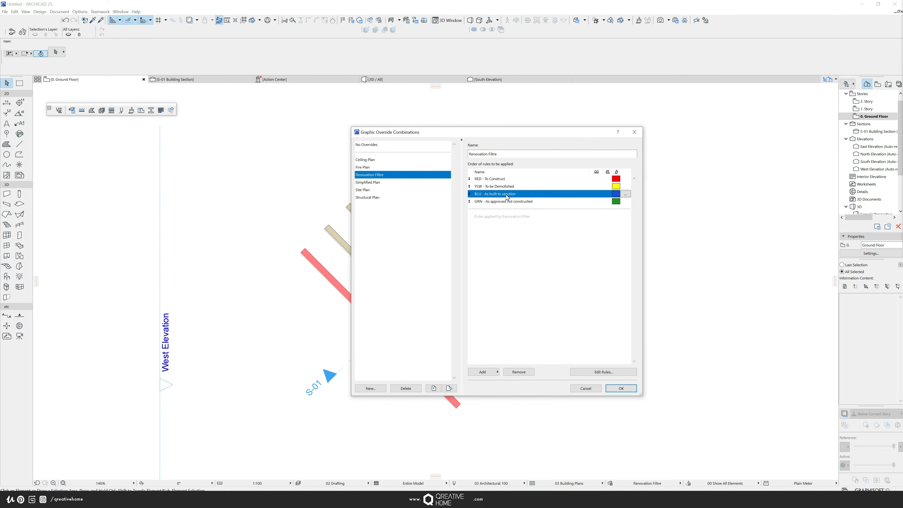
click(626, 189)
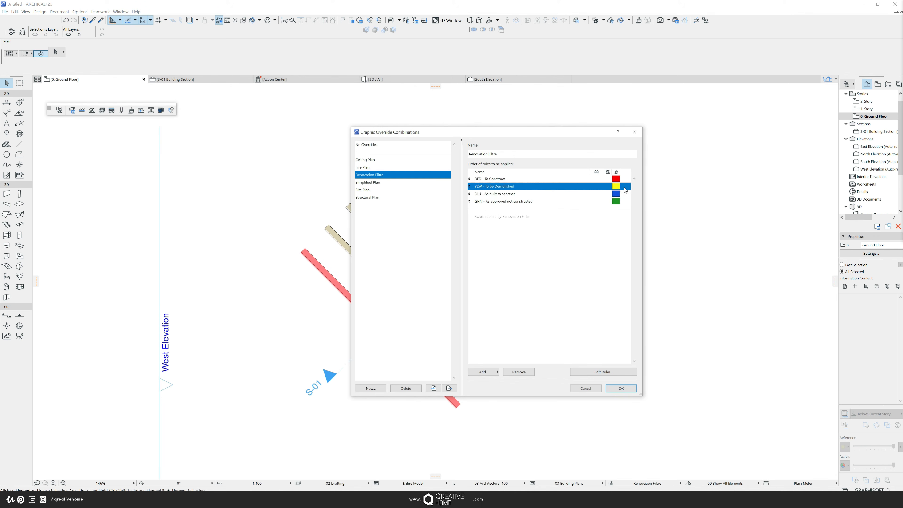
click(626, 188)
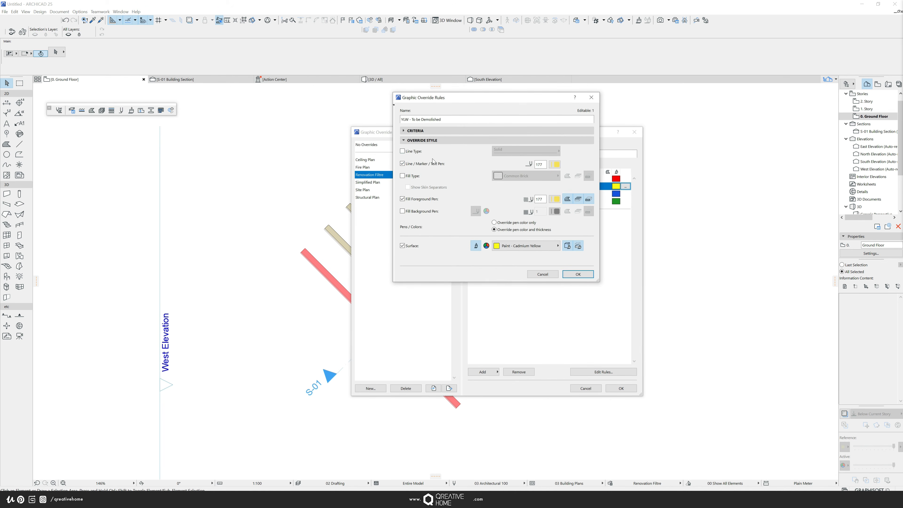
click(438, 130)
click(527, 154)
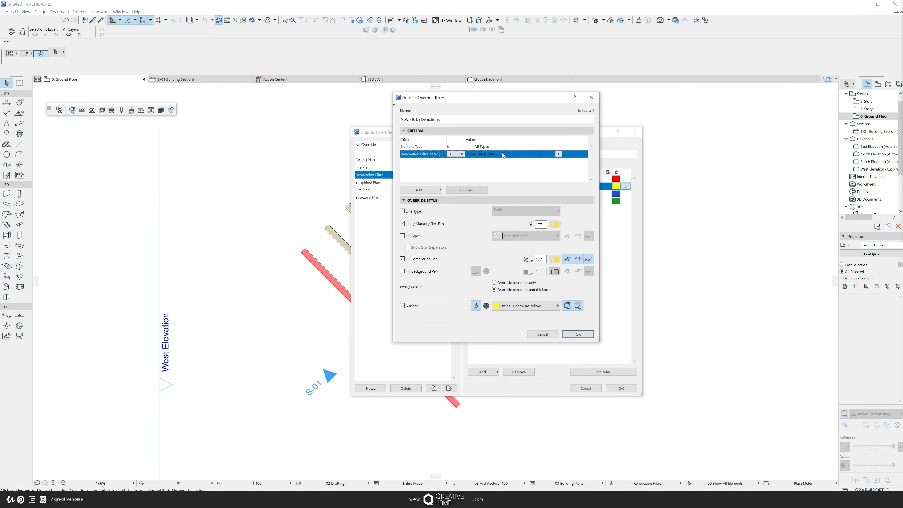
click(558, 154)
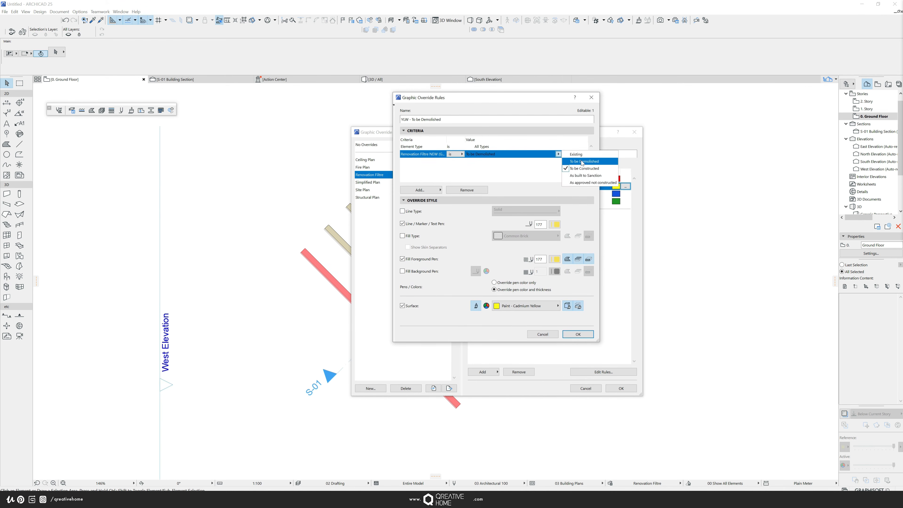
click(583, 162)
click(578, 334)
- In the Renovation Filtre combination, change the BLU - As built to sanction rule's criterion value to As built to Sanction
click(621, 193)
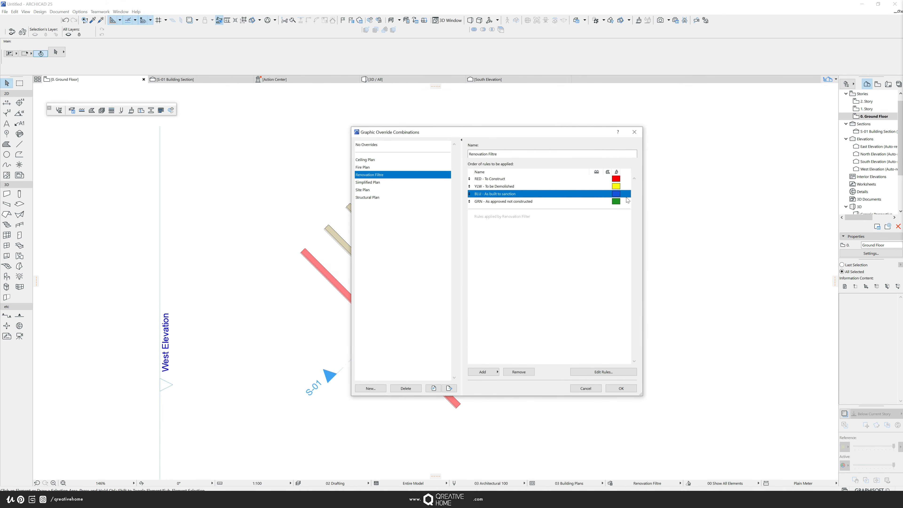
click(626, 194)
click(516, 154)
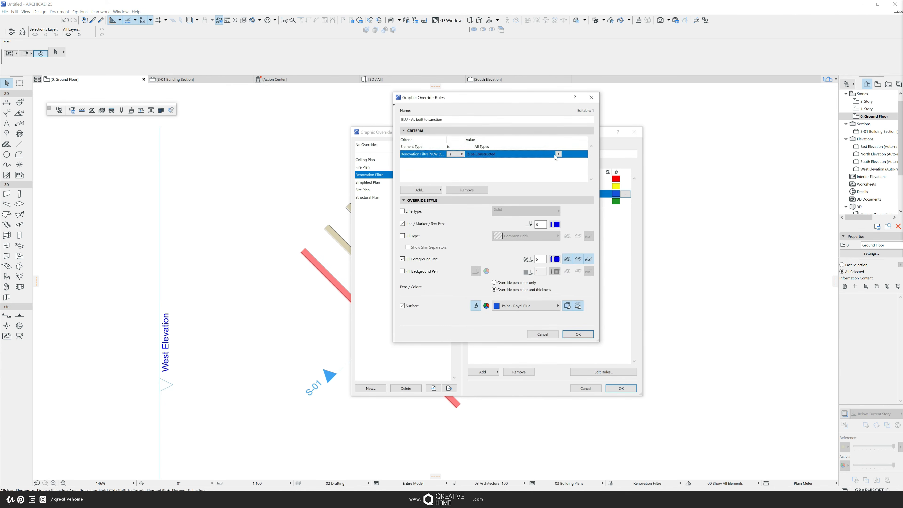
click(558, 153)
click(590, 176)
click(578, 335)
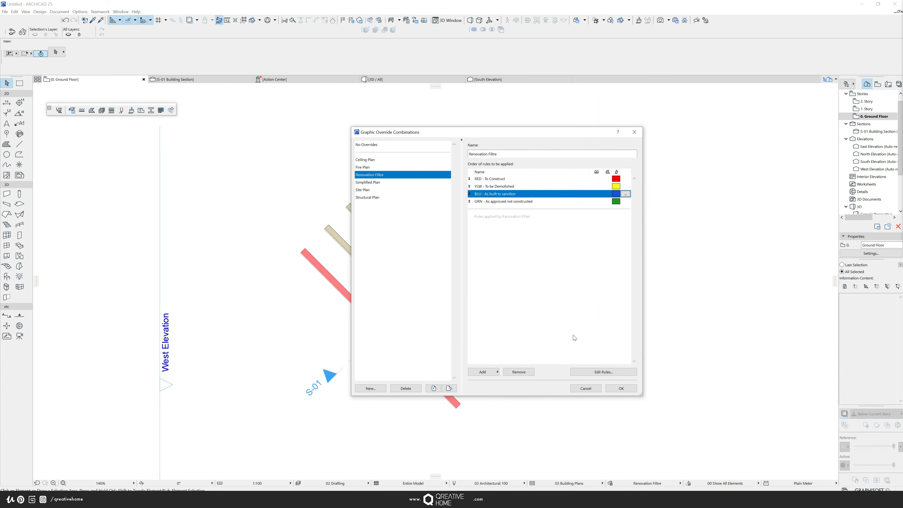
- Change the GRN - As approved not constructed rule's criterion value to As approved not constructed, and apply the combination
click(620, 201)
click(626, 201)
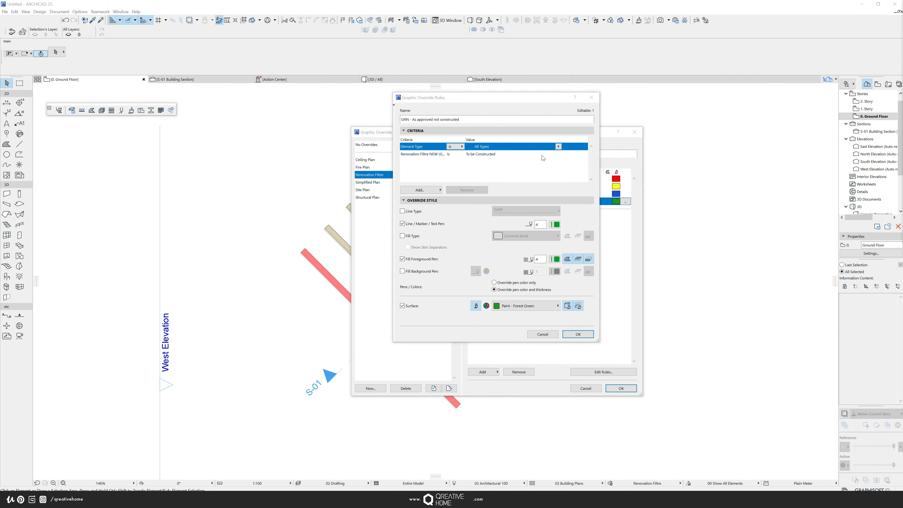
click(515, 154)
click(558, 153)
click(583, 182)
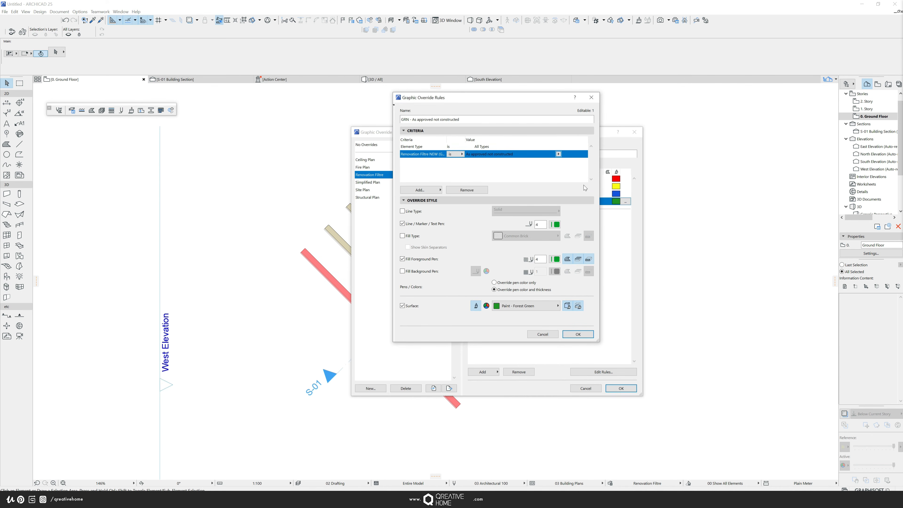
click(578, 335)
click(612, 388)
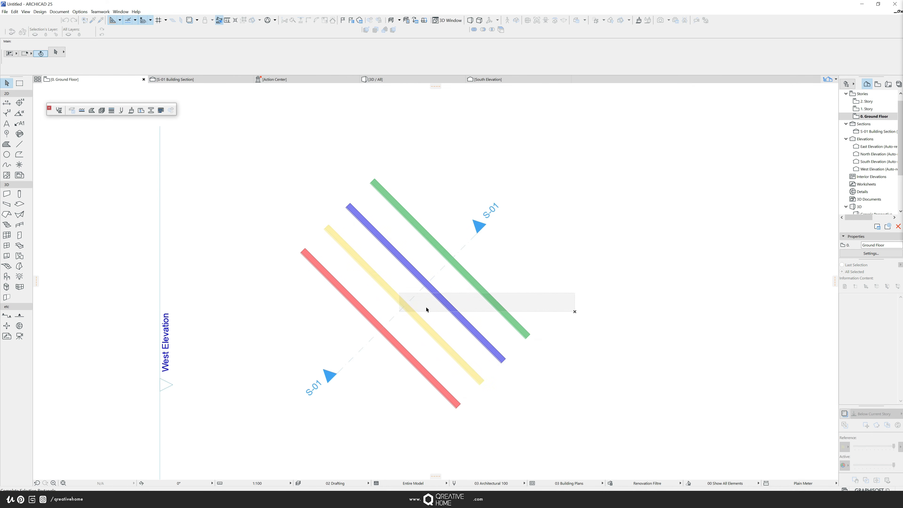
- Examine the coloured walls in the ground floor plan
scroll(428, 348, up, 2)
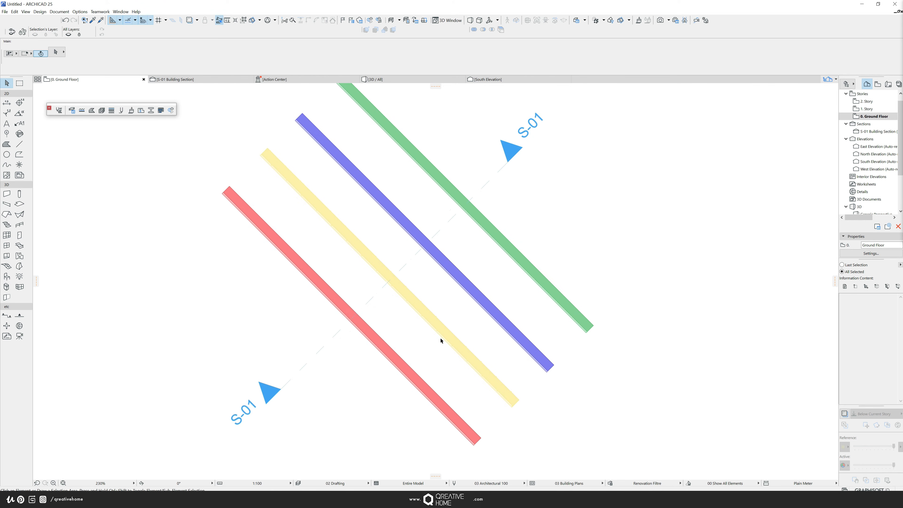
scroll(441, 339, down, 2)
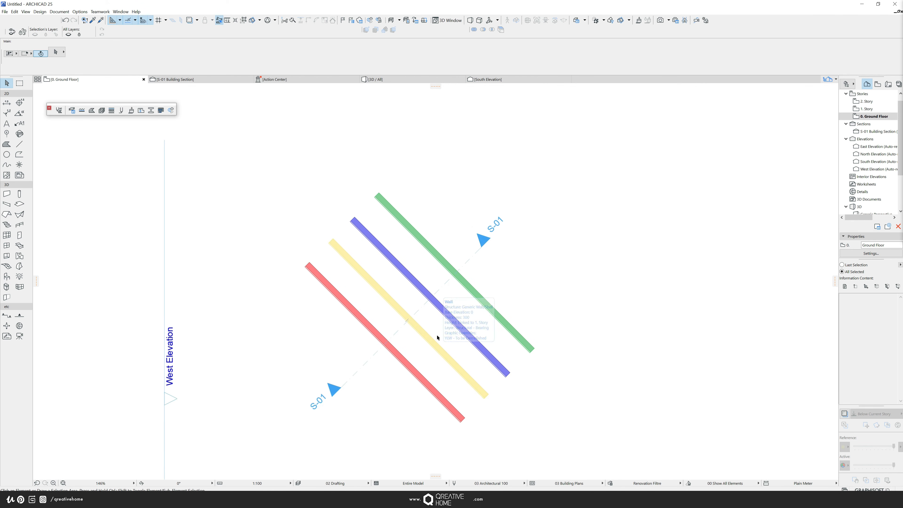
scroll(436, 338, down, 1)
scroll(435, 339, up, 4)
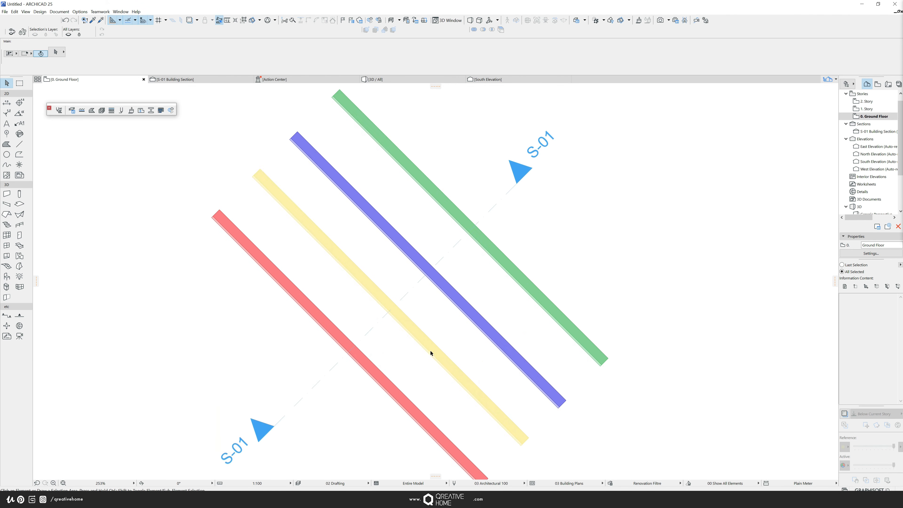
scroll(308, 249, up, 5)
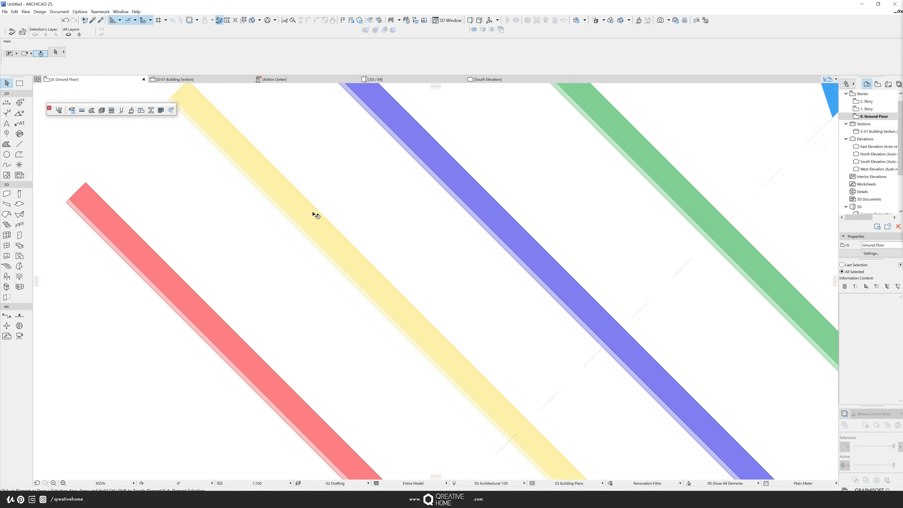
scroll(349, 256, down, 7)
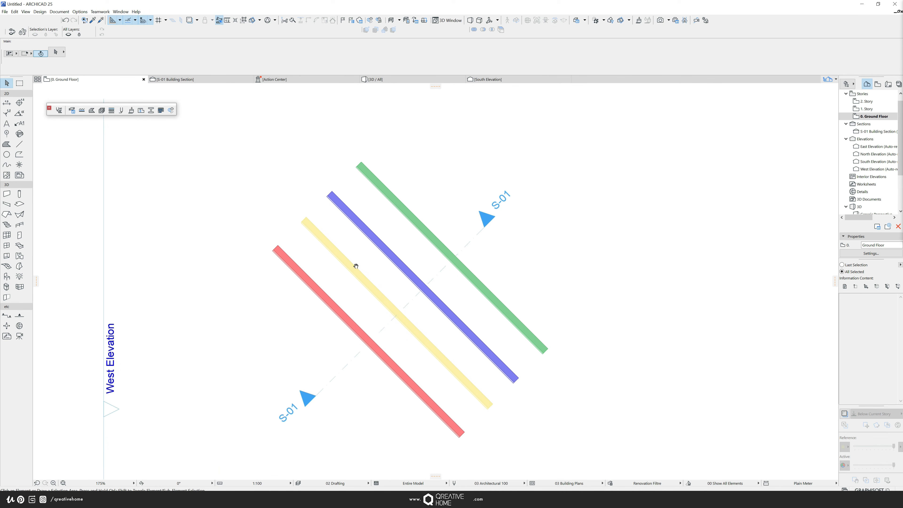
scroll(346, 271, down, 1)
scroll(341, 269, down, 1)
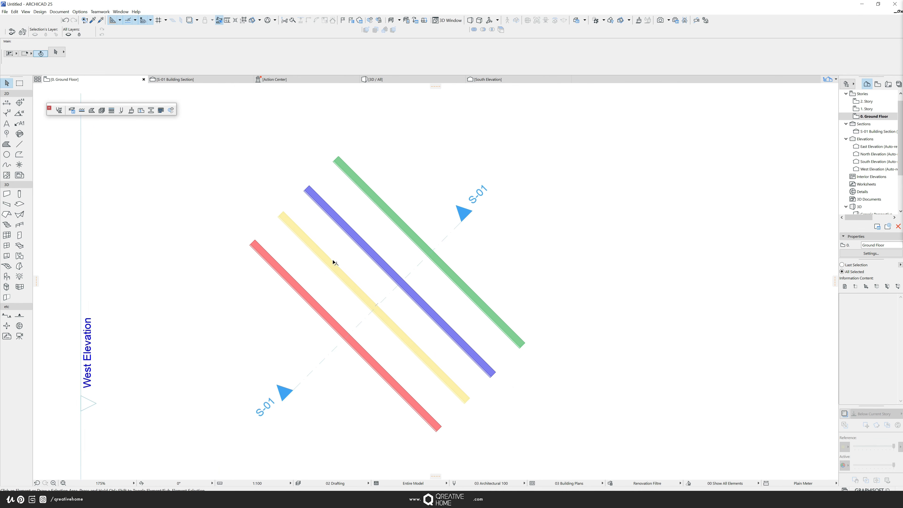
scroll(332, 260, down, 1)
scroll(335, 272, up, 1)
middle_drag(335, 271, 335, 284)
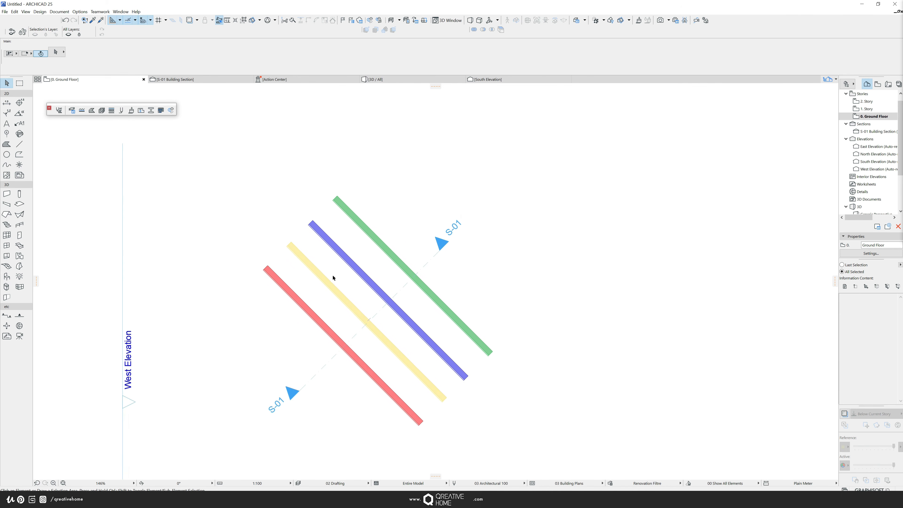
middle_drag(333, 285, 359, 268)
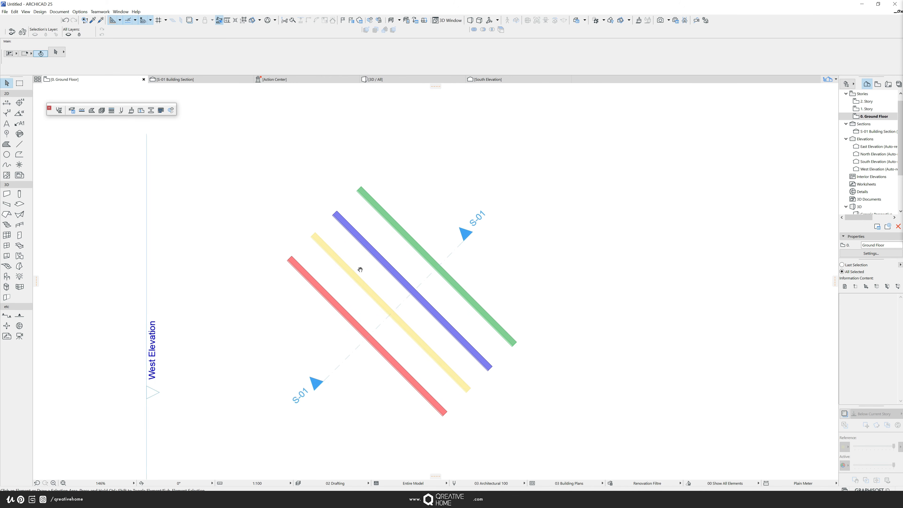
middle_drag(358, 268, 372, 279)
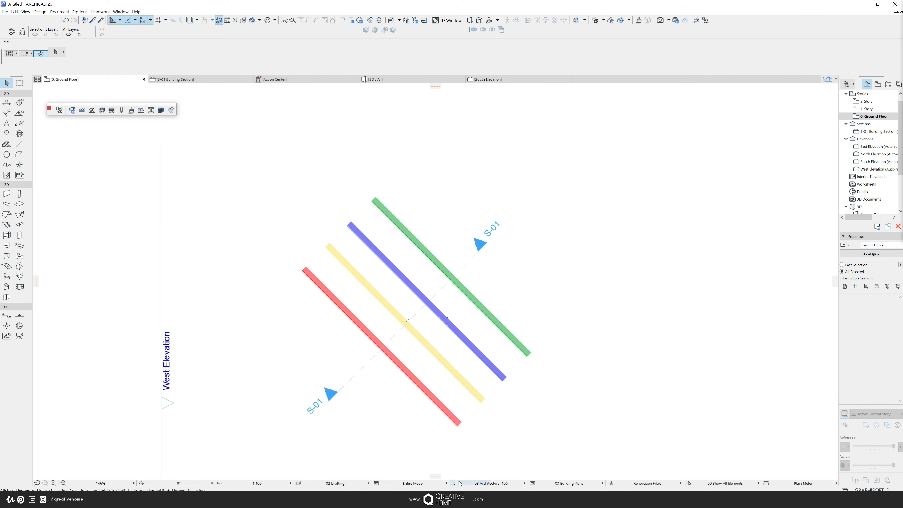
- Review the overridden wall colours in the 3D view and in the building section
click(373, 79)
scroll(498, 309, down, 2)
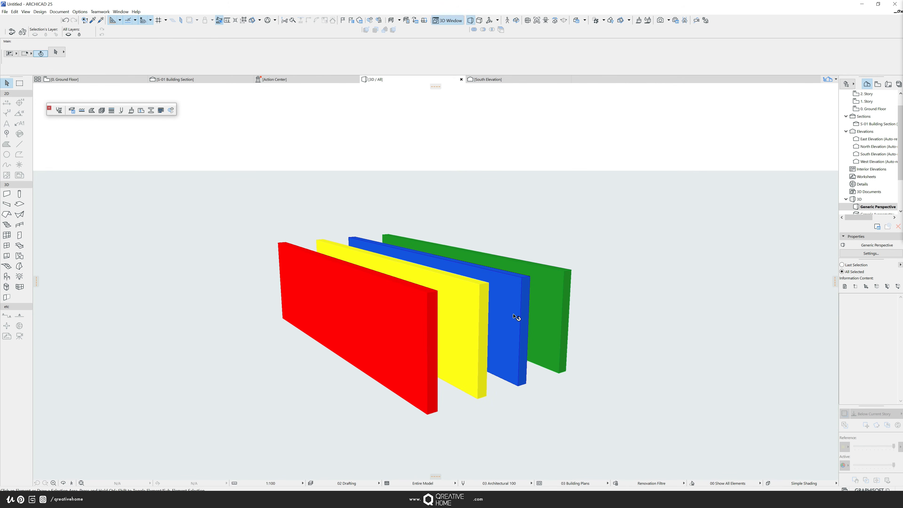
mouse_move(514, 315)
shift+middle_down()
mouse_move(236, 324)
mouse_move(486, 337)
mouse_move(526, 326)
shift+middle_up()
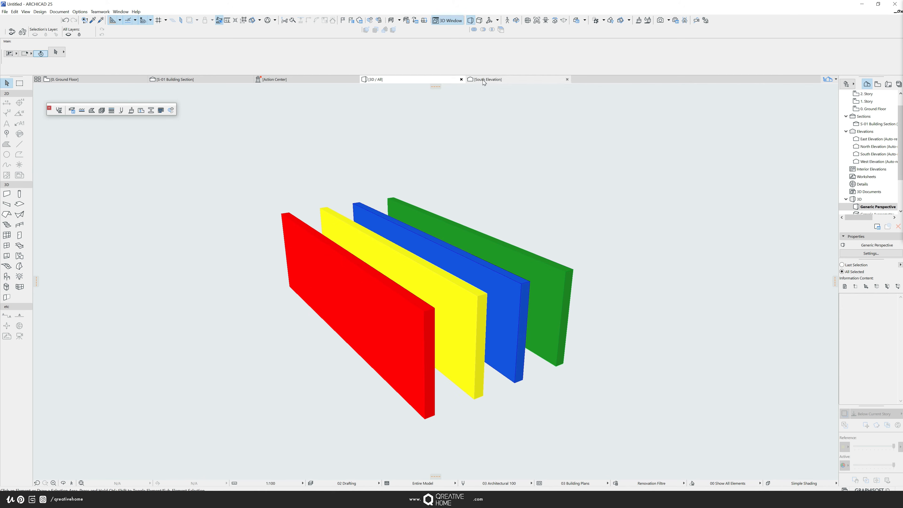
click(205, 85)
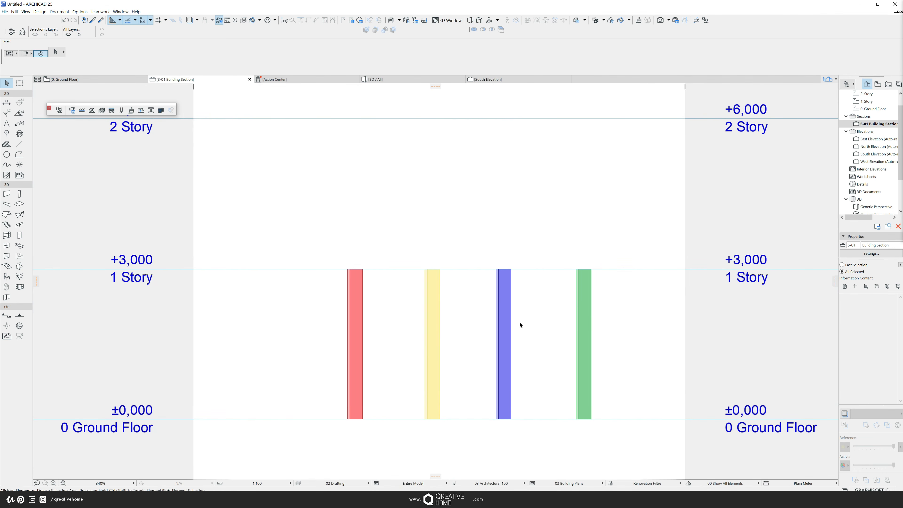
middle_drag(520, 323, 528, 267)
scroll(496, 259, up, 3)
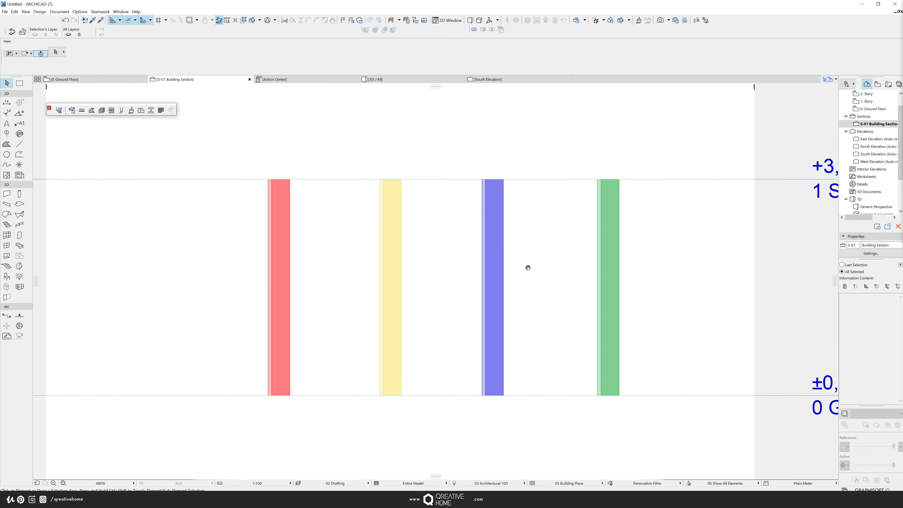
middle_drag(528, 268, 527, 268)
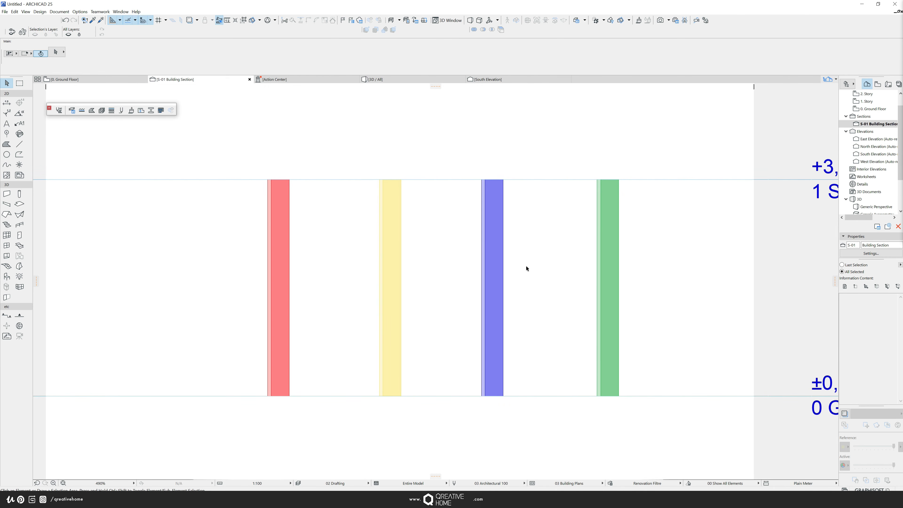